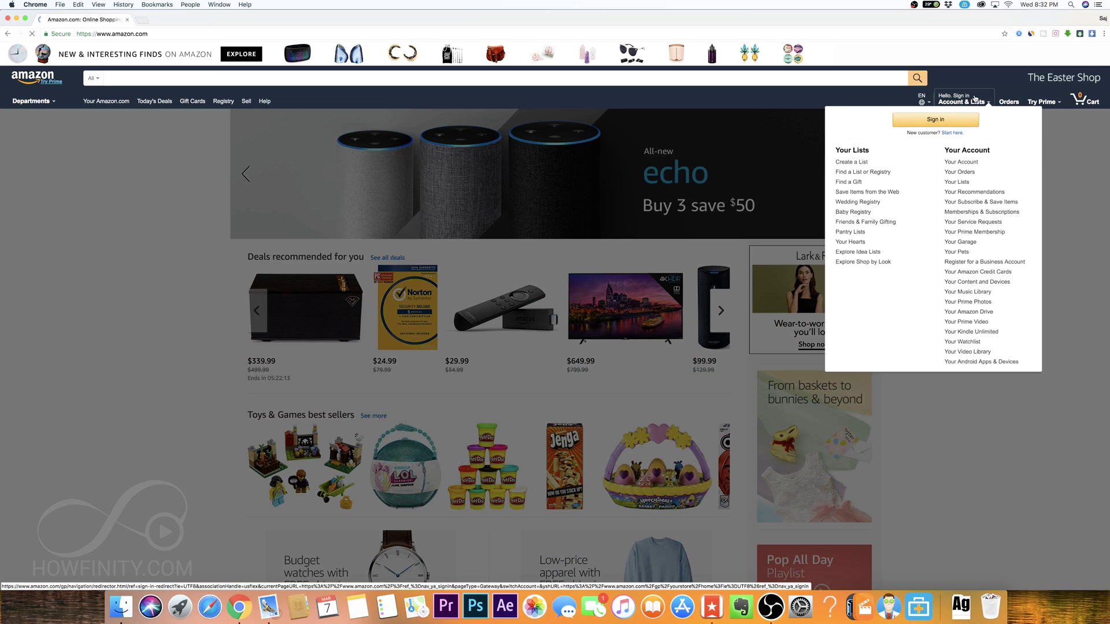
- Go to the Amazon sign-in page through 'Start here' in the Account & Lists menu
left_click(941, 120)
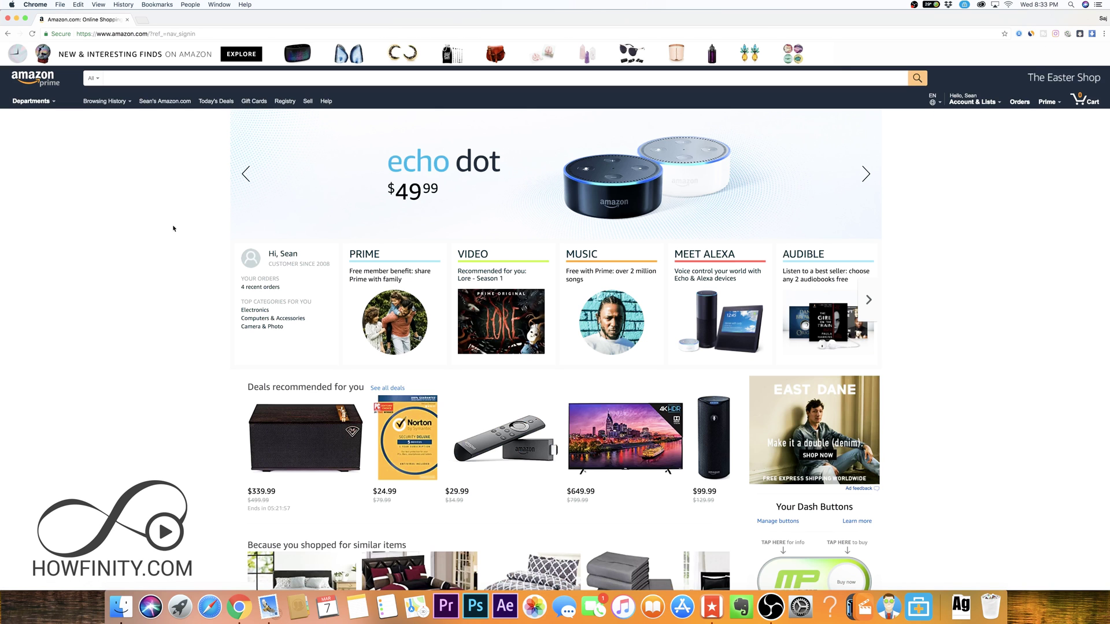
scroll(174, 228, "down", 15)
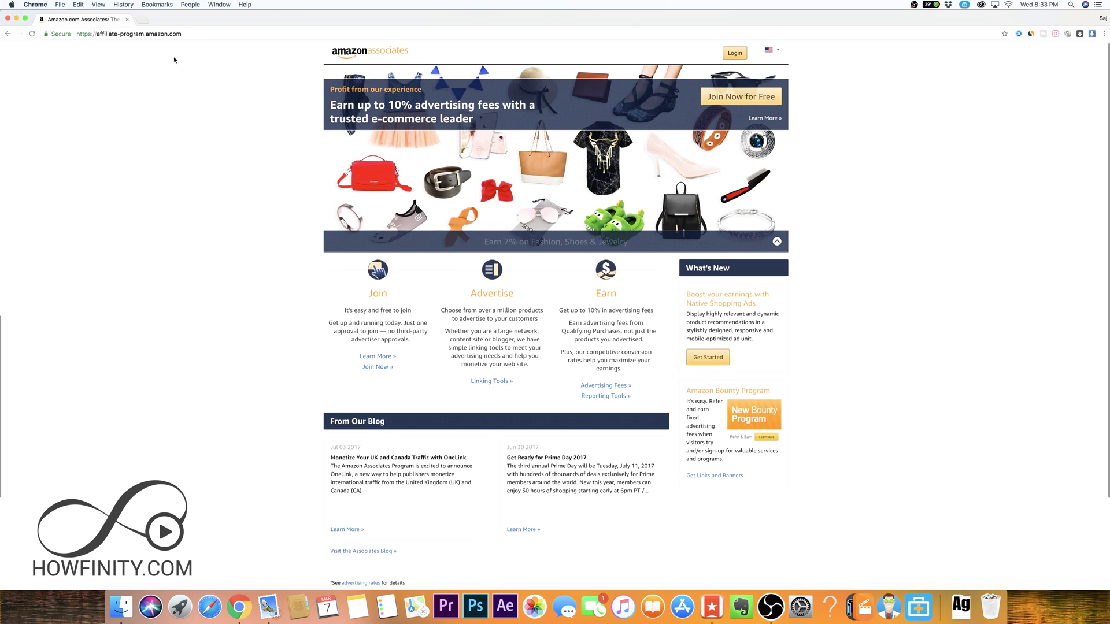
scroll(340, 302, "down", 1)
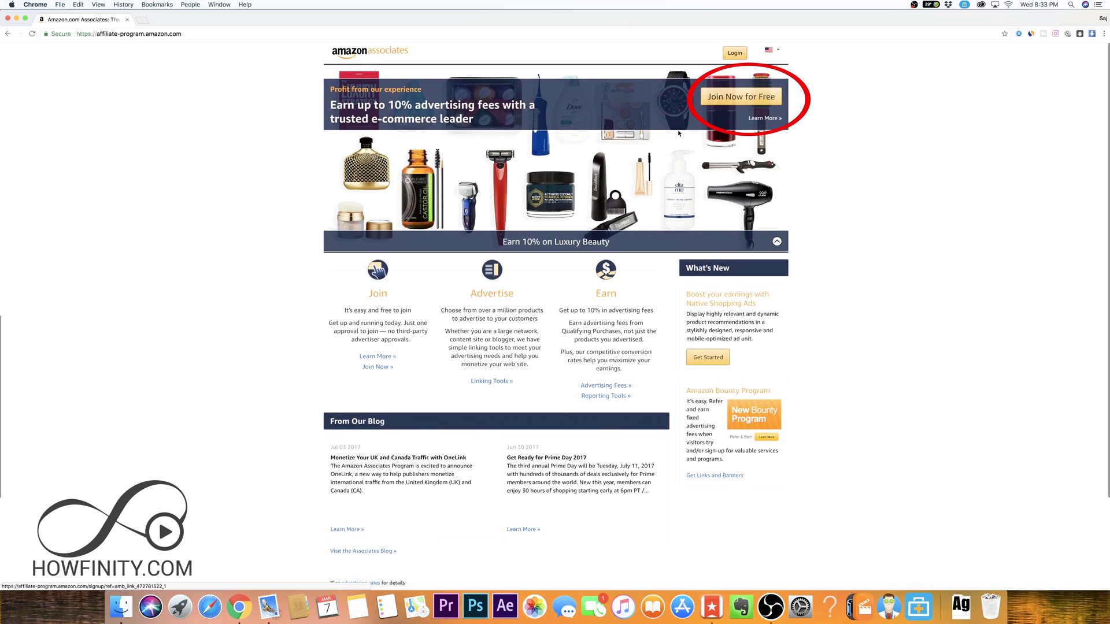
scroll(555, 235, "down", 1)
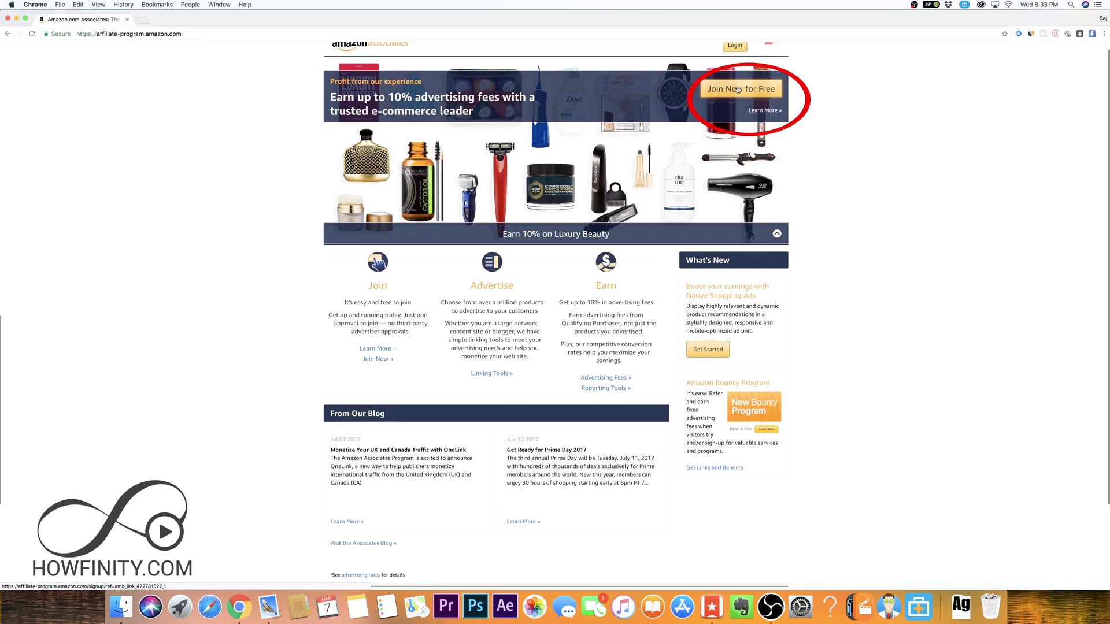
- Choose 'Join Now for Free' on the Associates home page to begin account creation
left_click(736, 90)
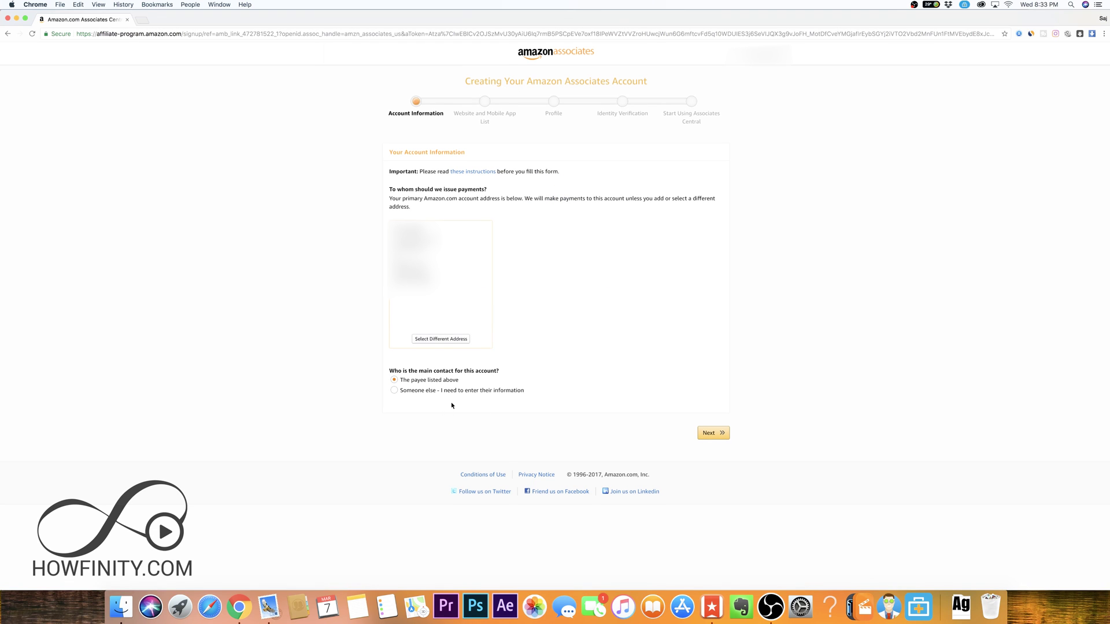
- Keep 'The payee listed above' as main contact and continue to the website list
left_click(710, 433)
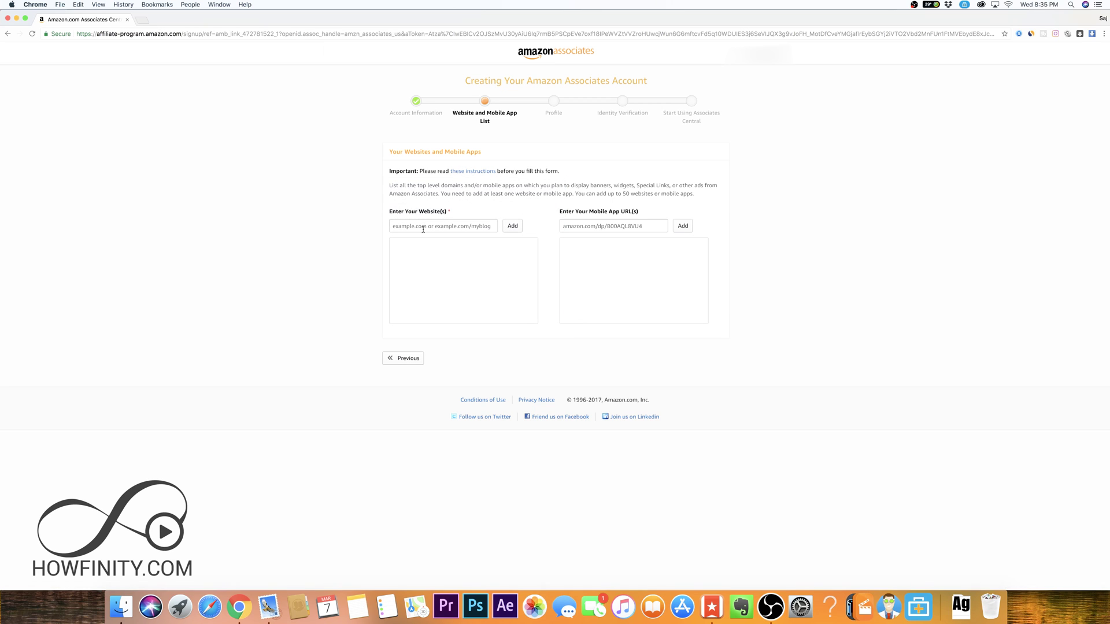
- Add howfinity.com, tech.howfinity.com and youtube.com/c/howfinity, answering No to child-directed content
left_click(433, 226)
type("howfini")
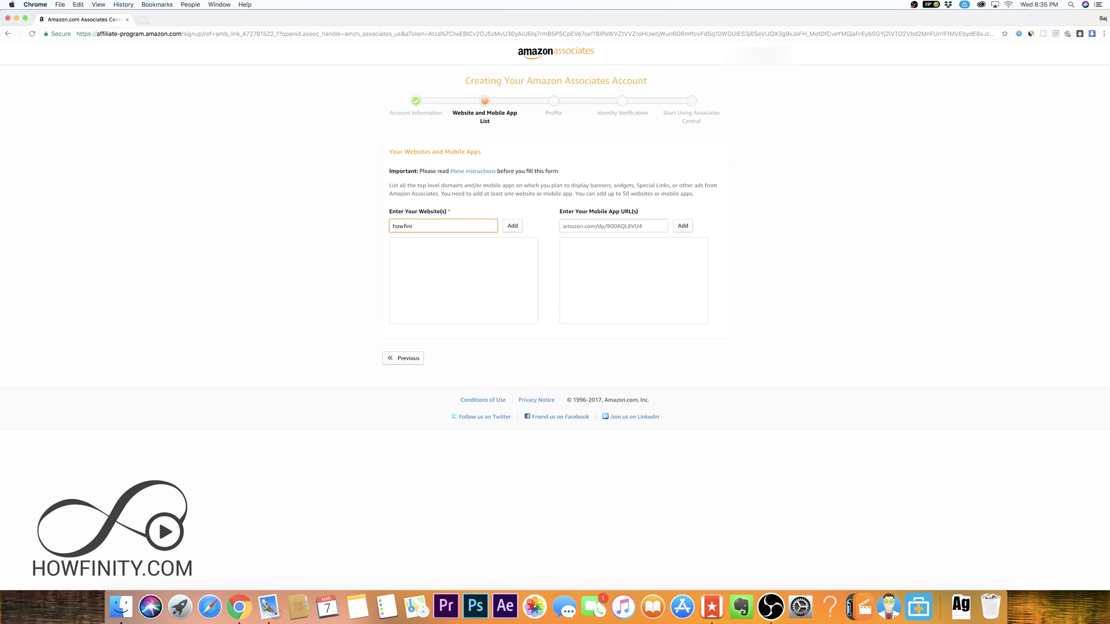
type("ty.com")
left_click(513, 225)
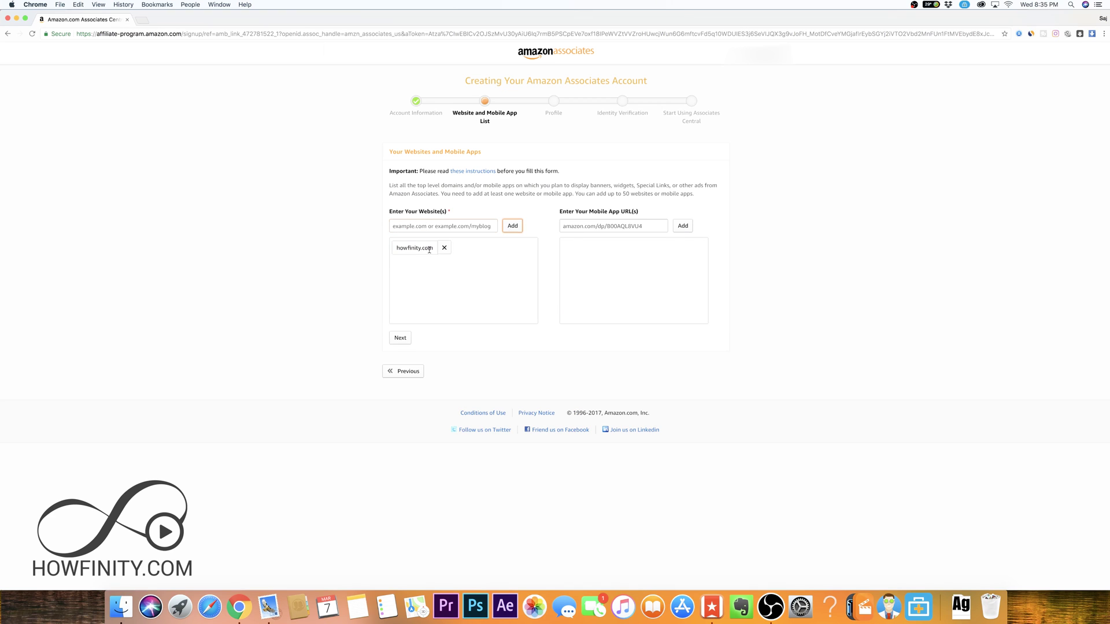
left_click(435, 226)
type("tec")
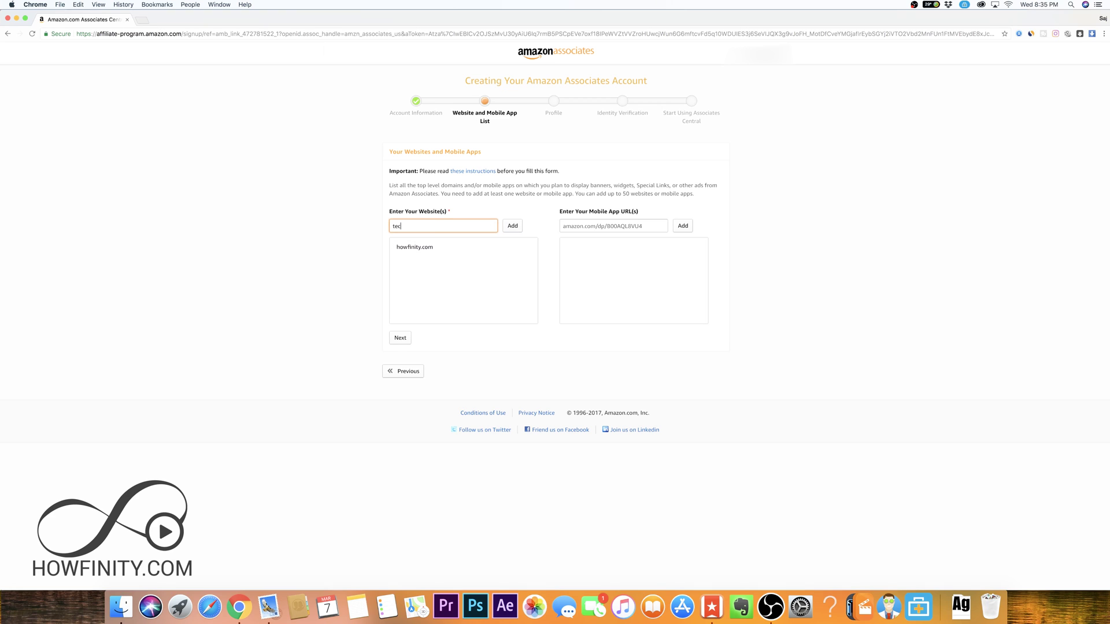
type("h.howfinity.com")
left_click(513, 226)
left_click(427, 223)
type("youtube")
type("com/")
type("howfinity")
left_click(513, 225)
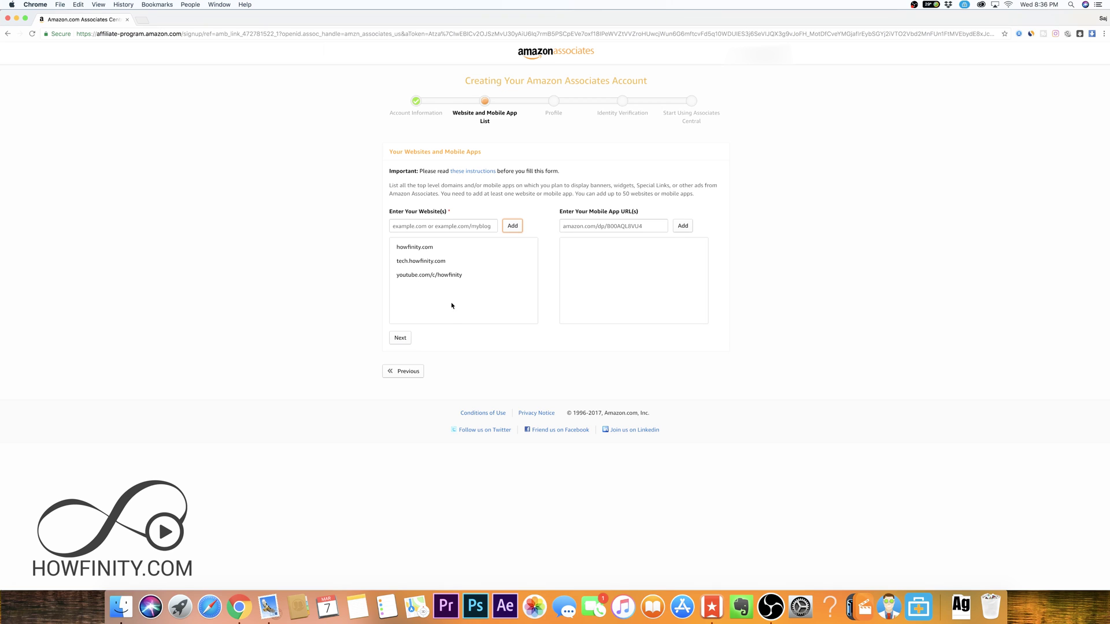
left_click(399, 339)
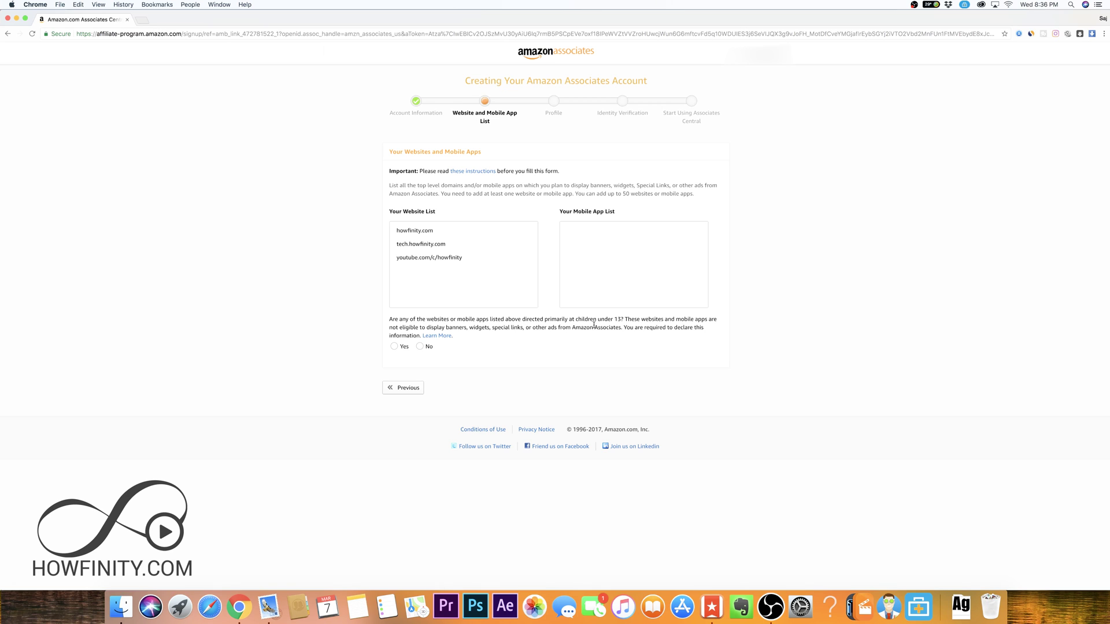
left_click(420, 346)
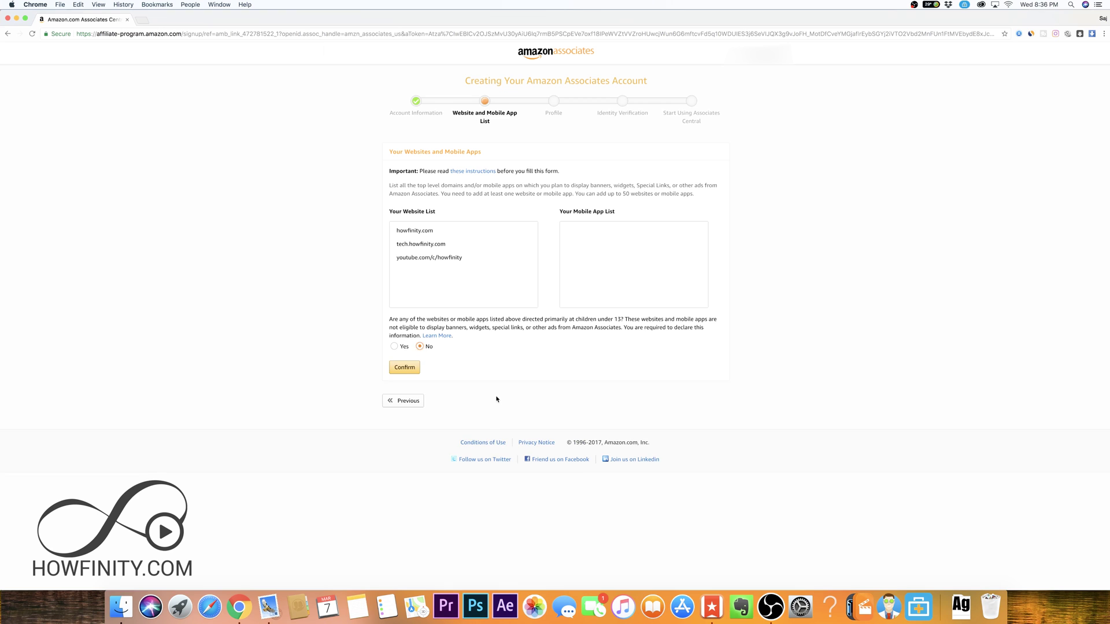
- Confirm the websites, enter Store ID 'howfinity', and describe the sites as a how-to video platform
left_click(404, 367)
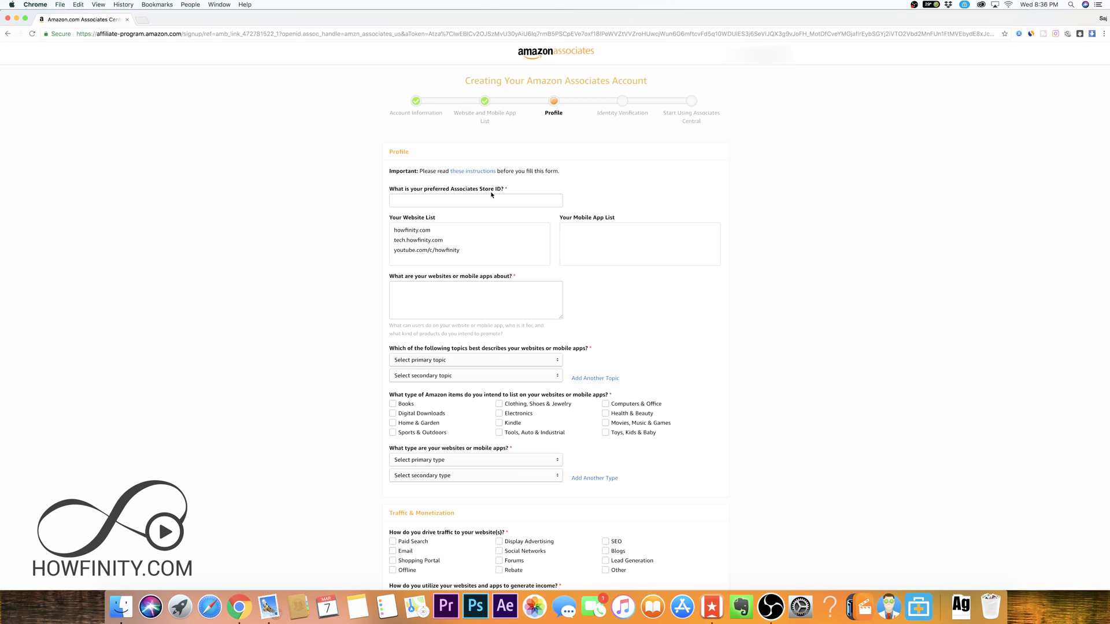
mouse_move(473, 171)
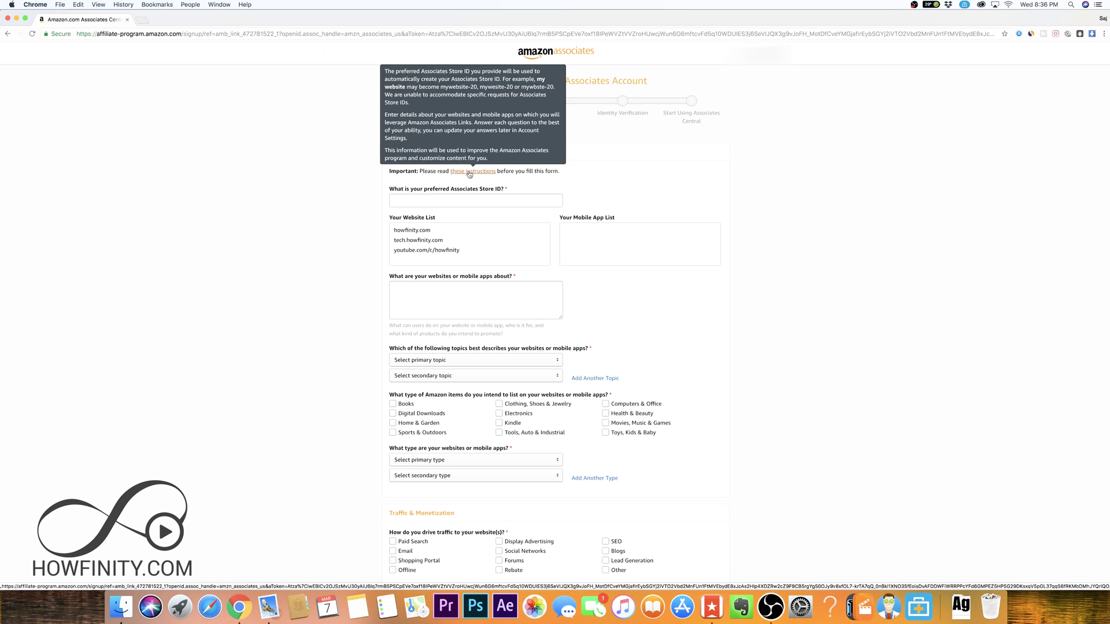
left_click(460, 200)
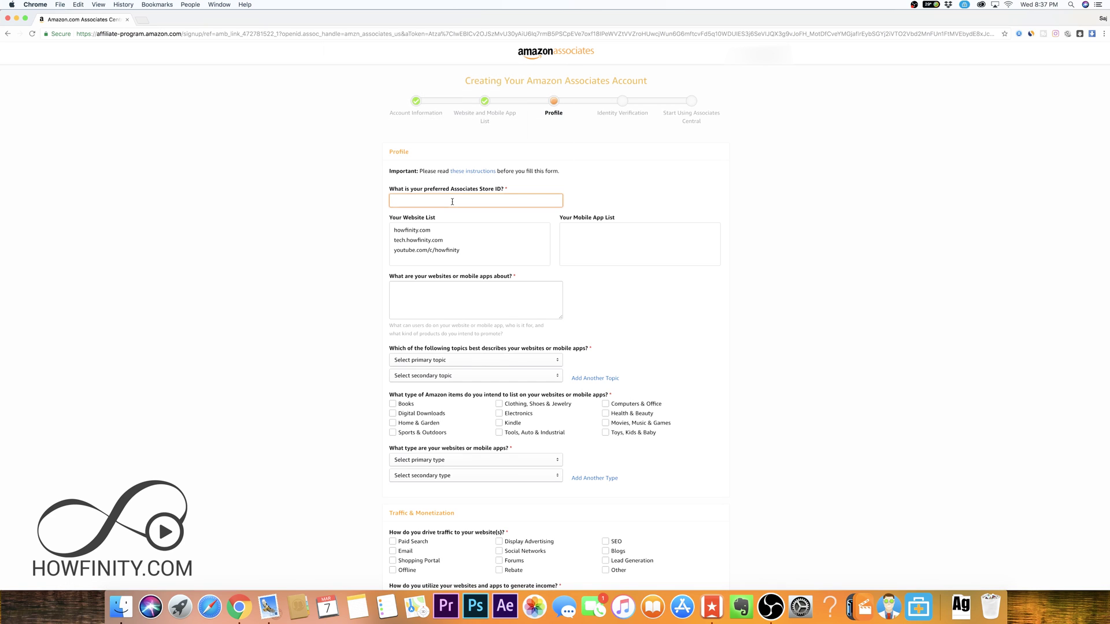
type("howfinity")
key("Tab")
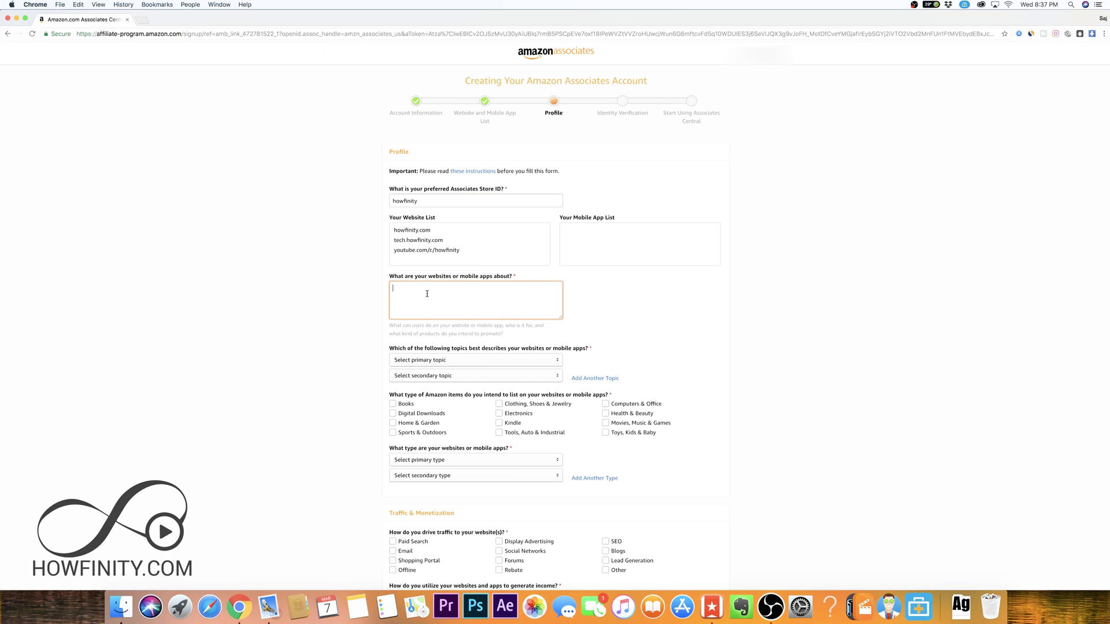
type("how-t")
type("o video pla")
type("tform")
key("Tab")
scroll(428, 347, "down", 1)
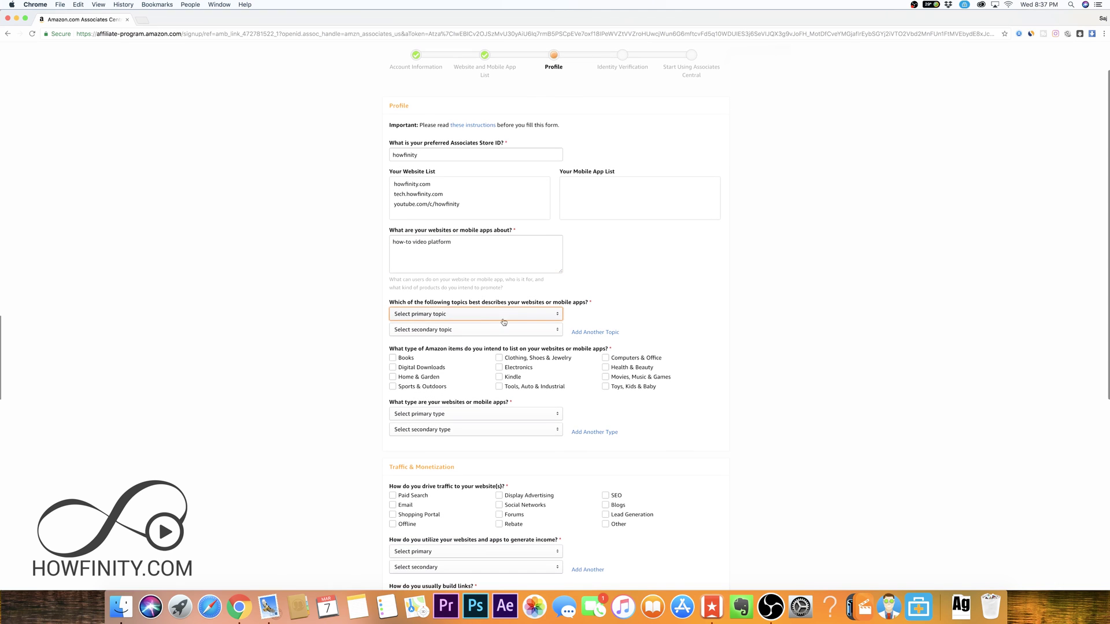
- Set primary topic Education/School/Reference/News with item types Computers & Office and Electronics
left_click(485, 313)
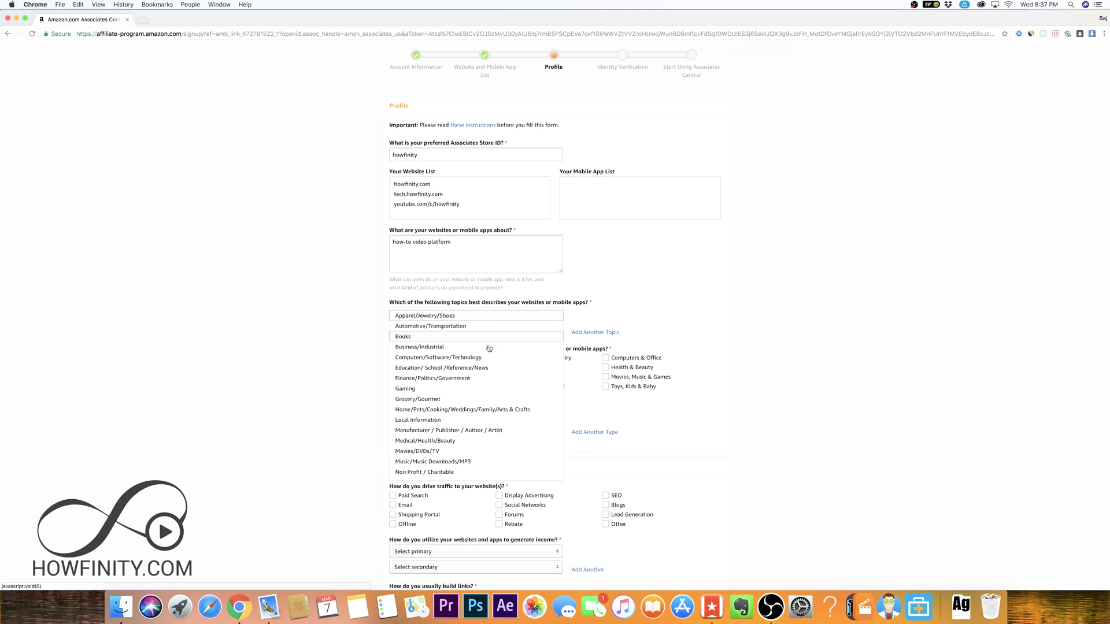
scroll(487, 390, "down", 1)
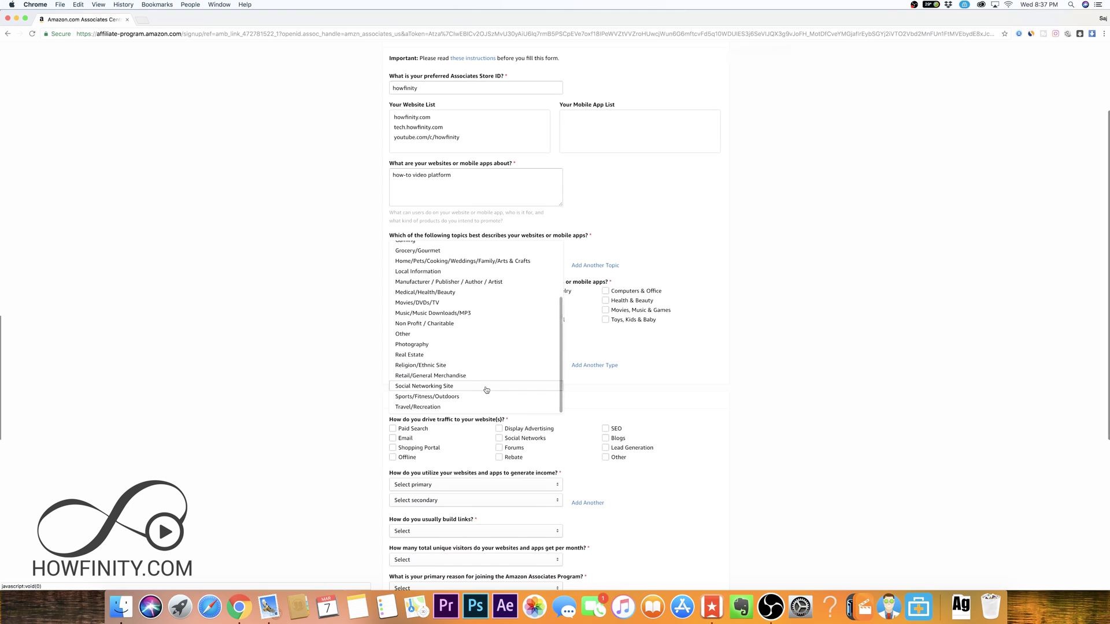
left_click(426, 300)
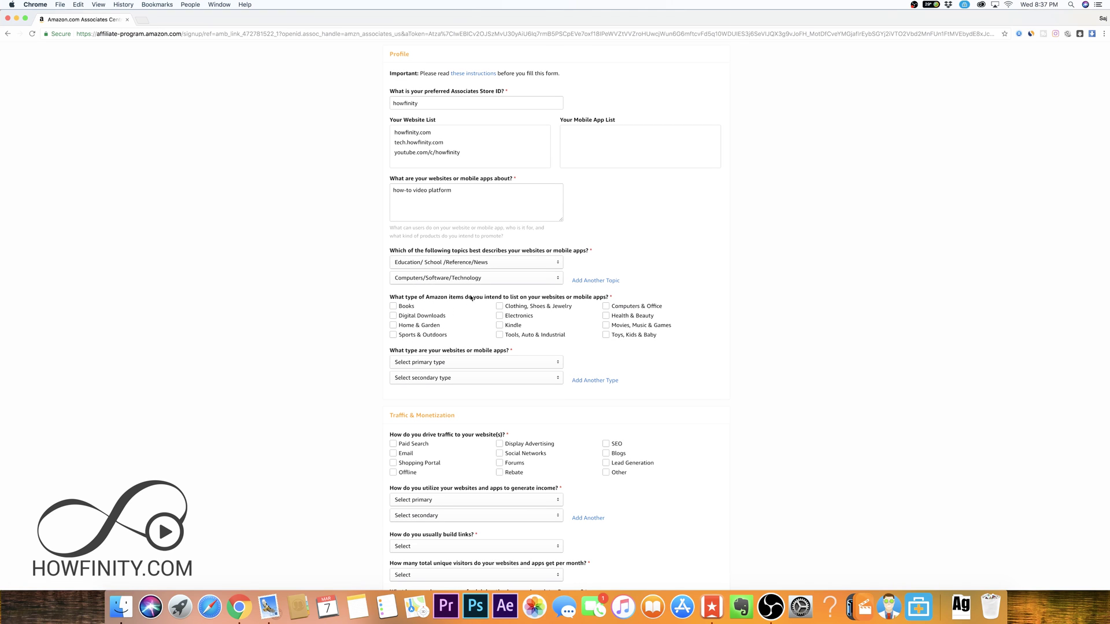
left_click(401, 318)
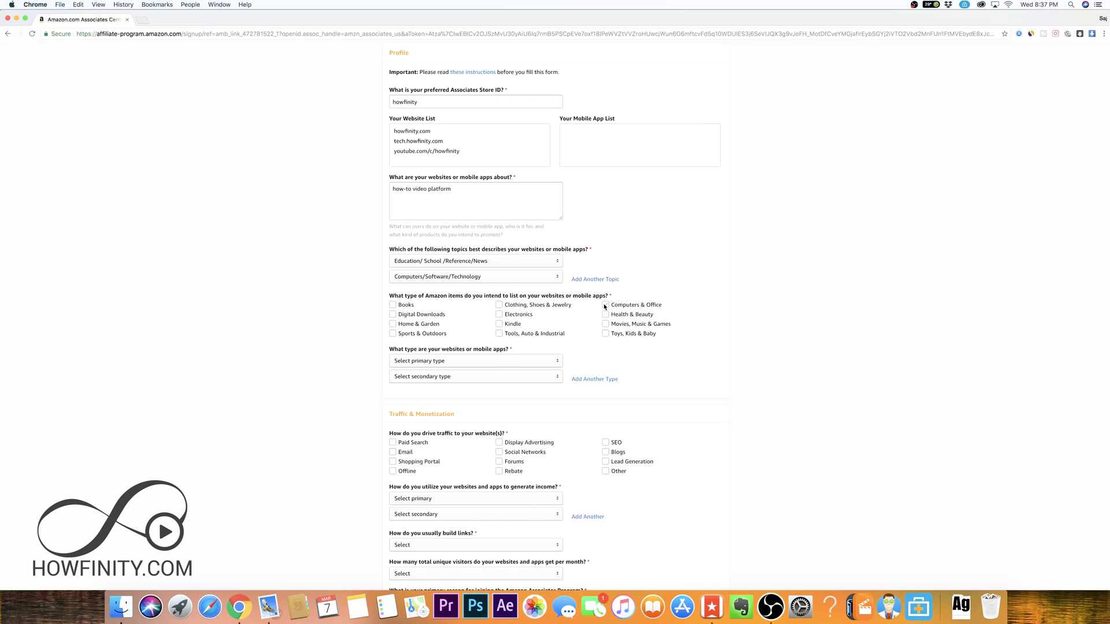
left_click(499, 314)
scroll(286, 327, "down", 2)
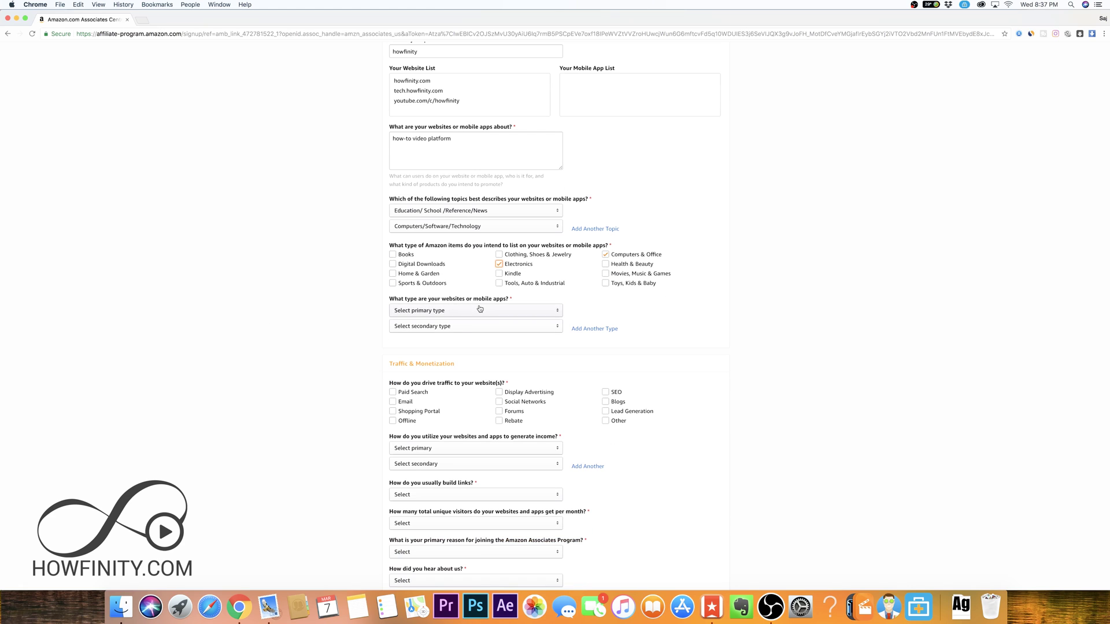
- Set website type Content or Niche Website, secondary type Comparison Shopping Engine
left_click(480, 310)
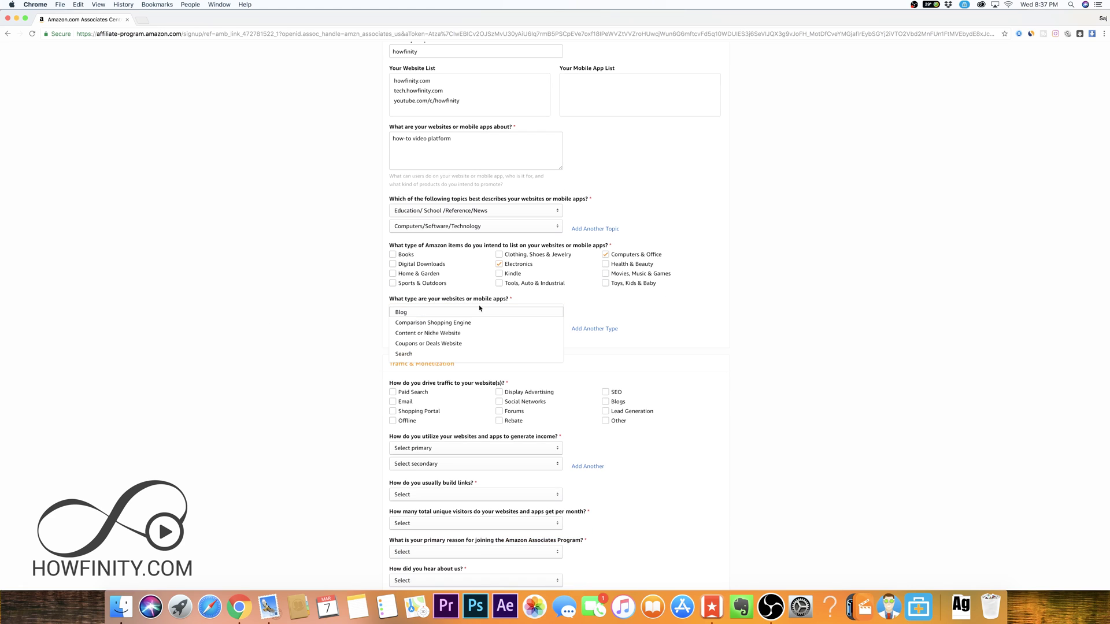
left_click(451, 334)
left_click(429, 327)
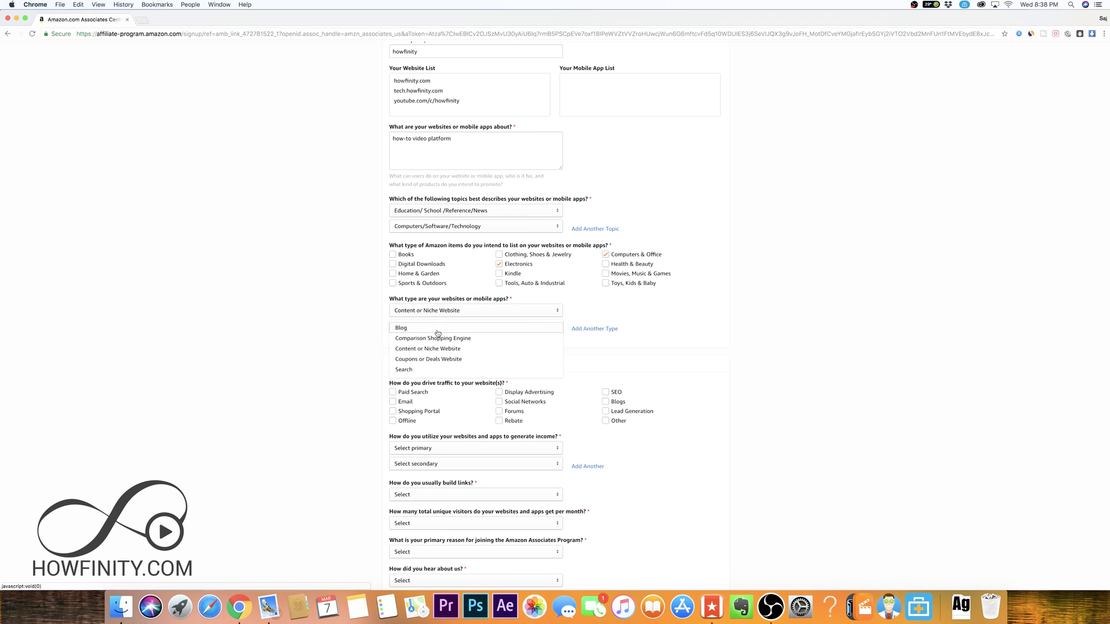
left_click(465, 343)
scroll(357, 323, "down", 1)
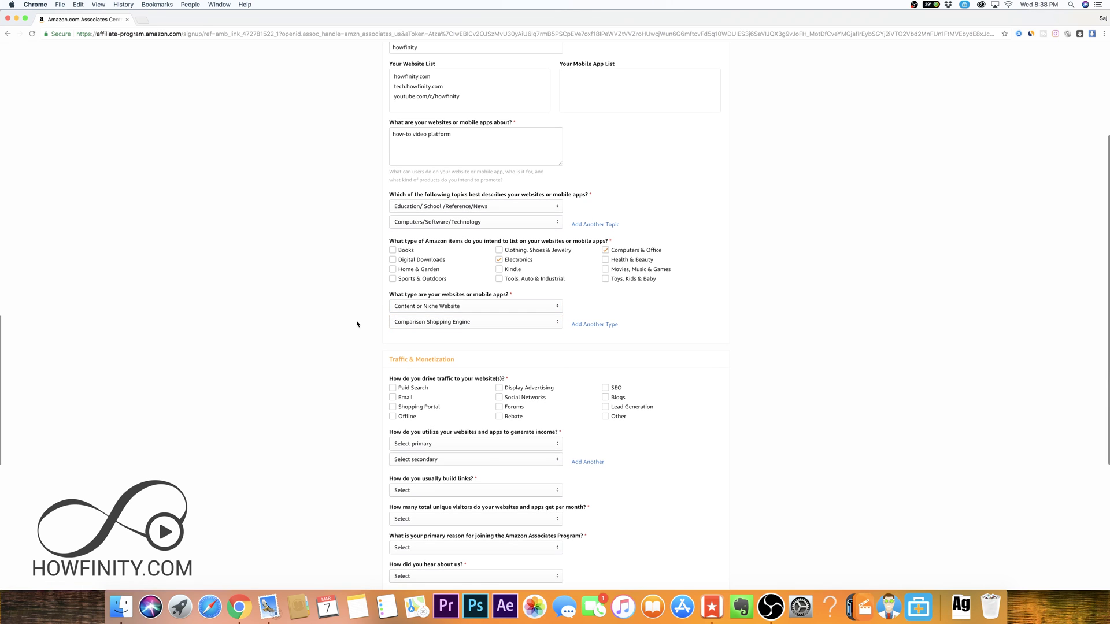
scroll(357, 324, "down", 3)
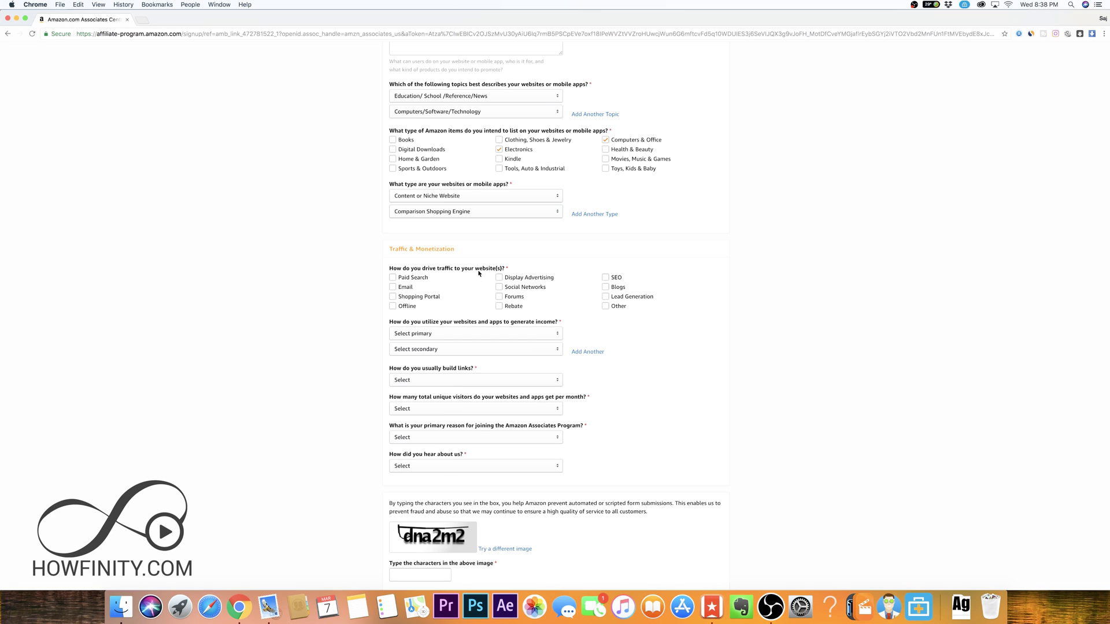
- Mark Social Networks, Blogs and SEO as traffic sources
left_click(499, 286)
left_click(605, 288)
left_click(606, 278)
scroll(322, 309, "down", 1)
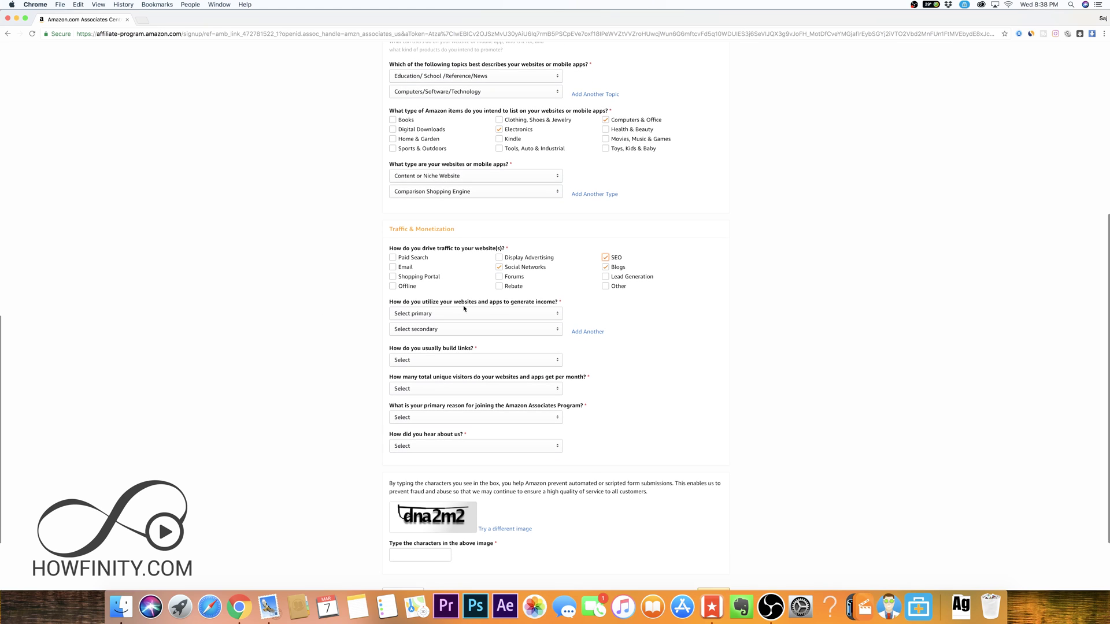
- Declare Amazon Associates as the only income source and Content Management System for links
left_click(484, 315)
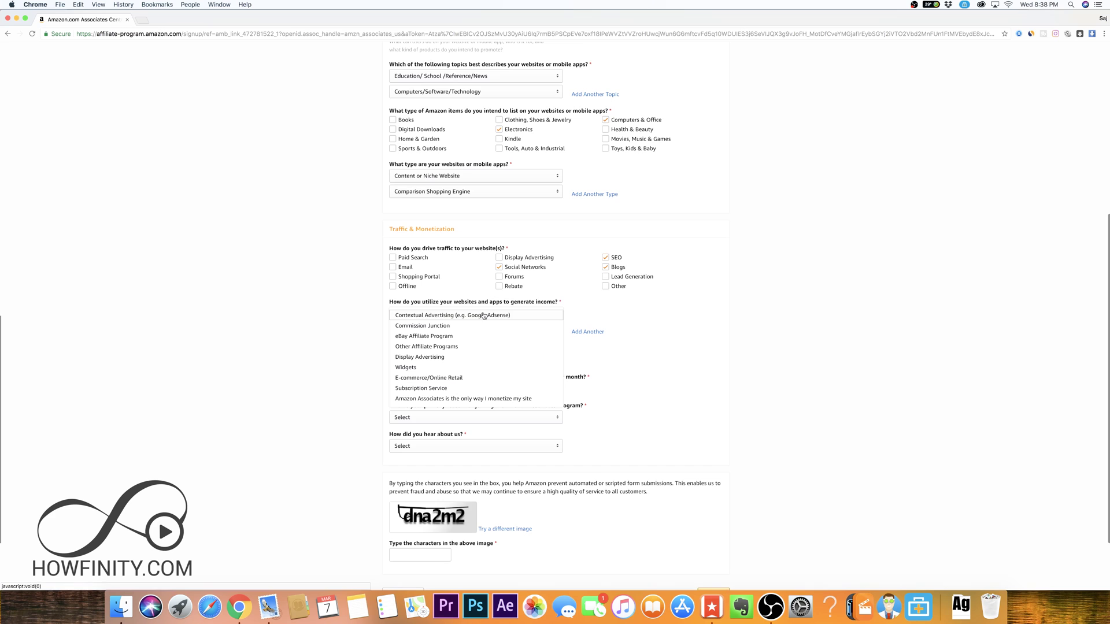
scroll(484, 371, "down", 1)
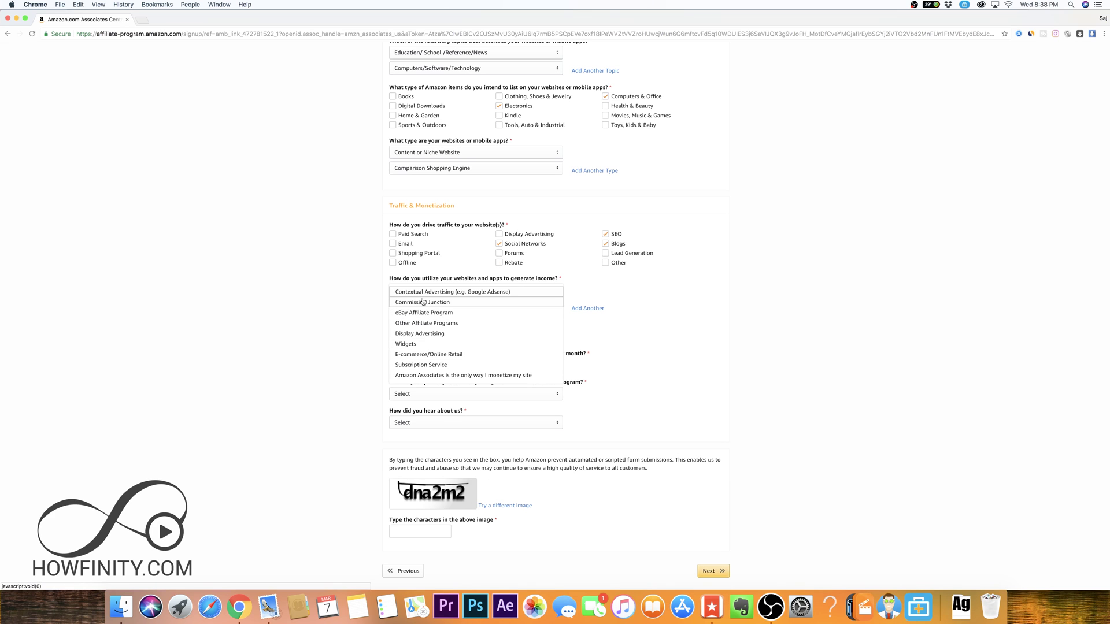
left_click(437, 377)
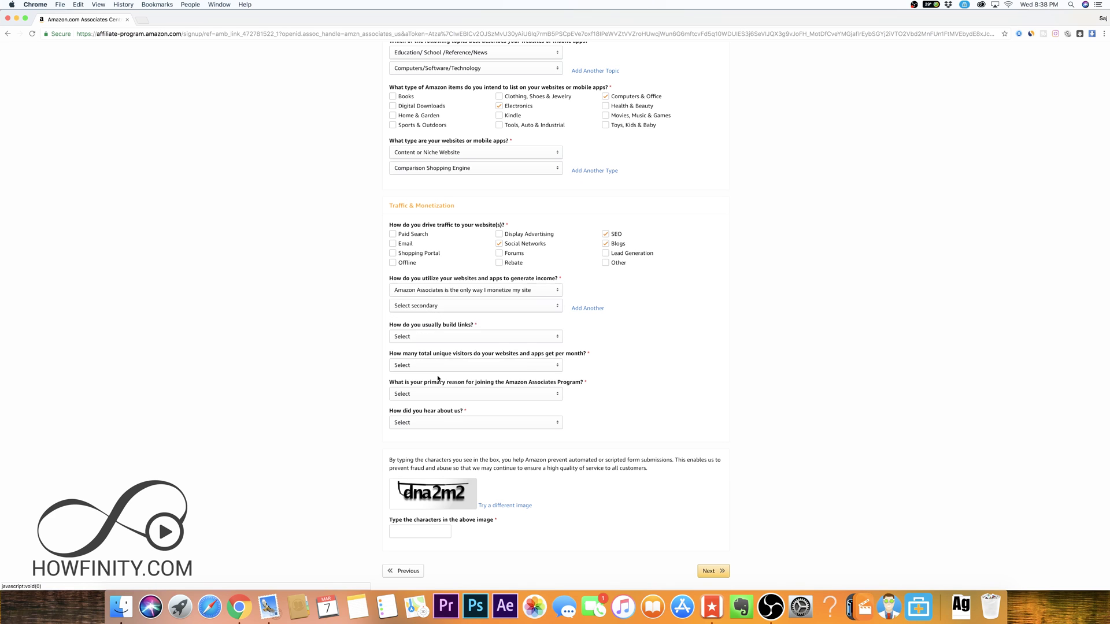
left_click(327, 320)
left_click(434, 337)
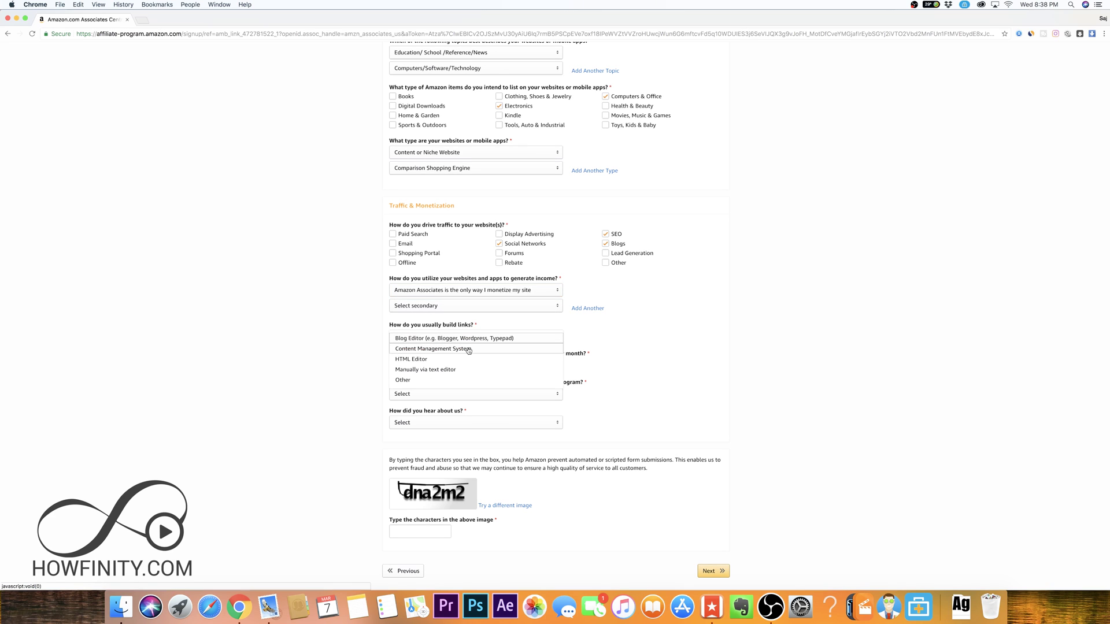
left_click(456, 351)
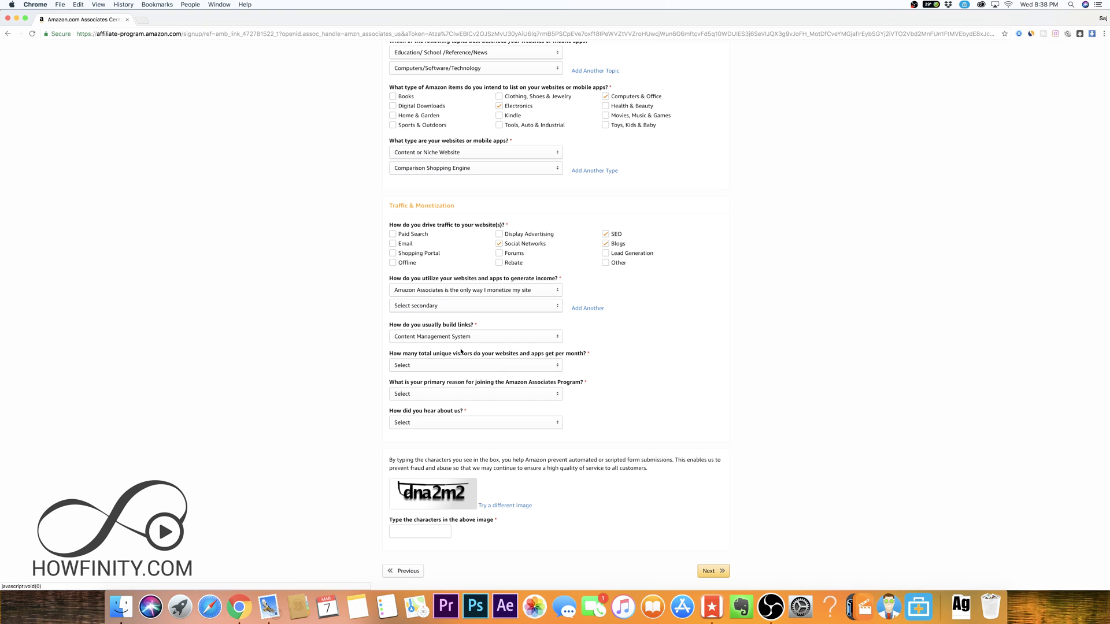
left_click(324, 374)
- Set monthly visitors to 'From 501 to 5,000'
left_click(435, 364)
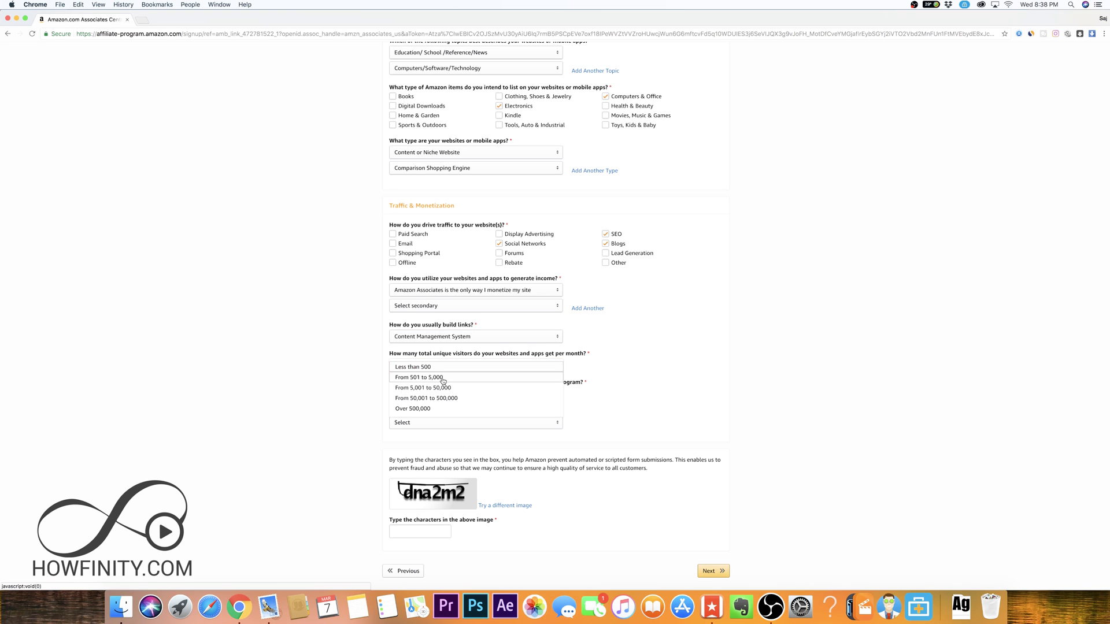
left_click(441, 379)
left_click(394, 366)
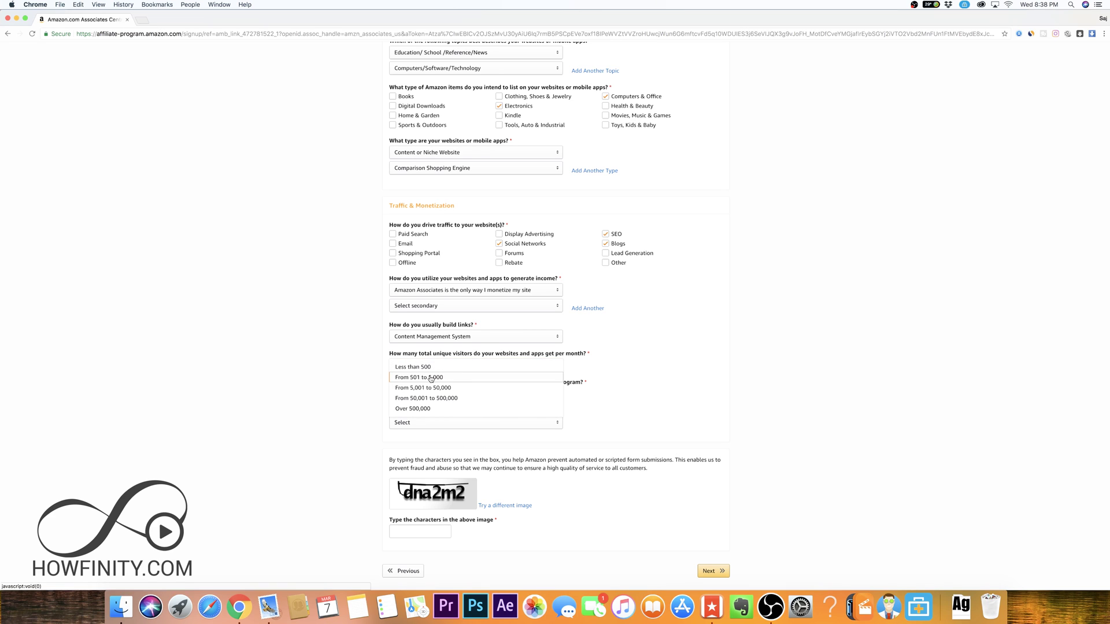
left_click(418, 380)
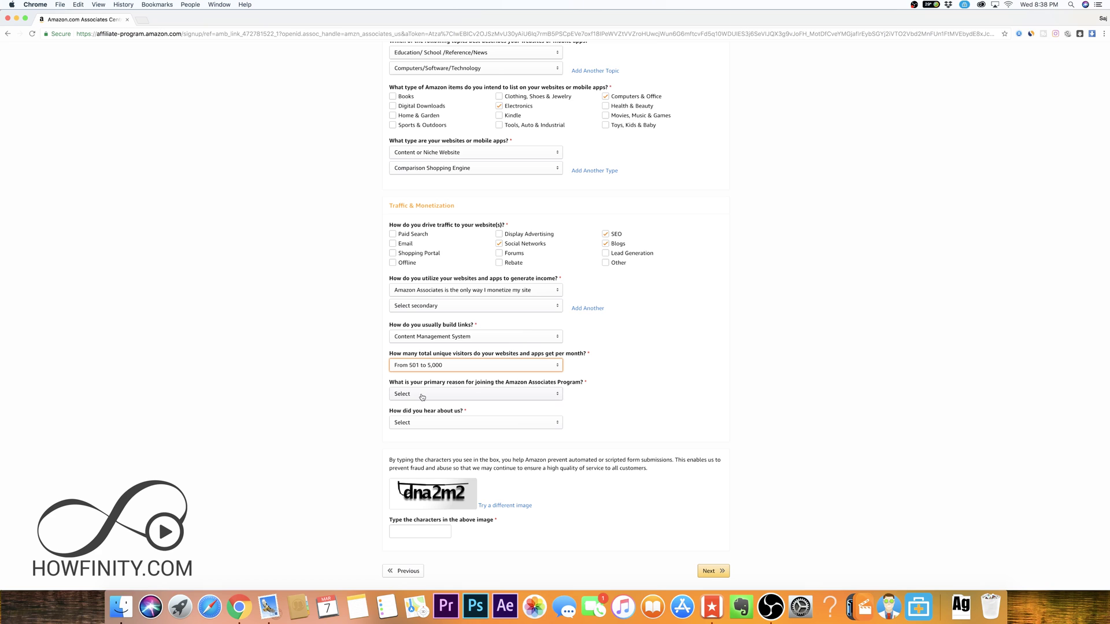
- Choose 'To monetize my site' and 'Word of Mouth', enter the captcha, and submit
left_click(510, 396)
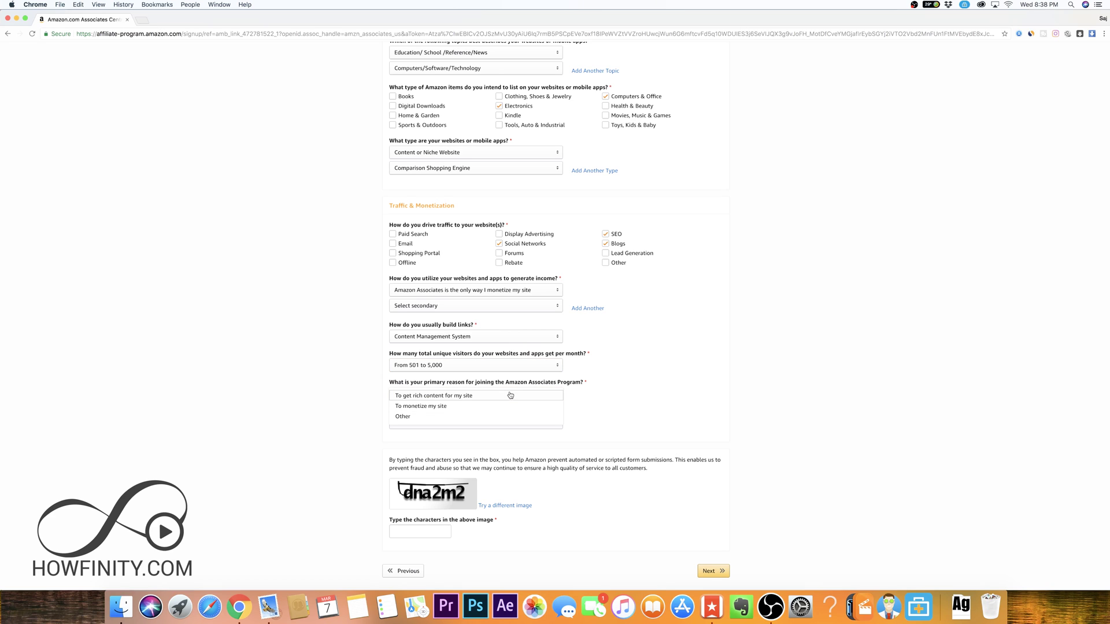
left_click(478, 407)
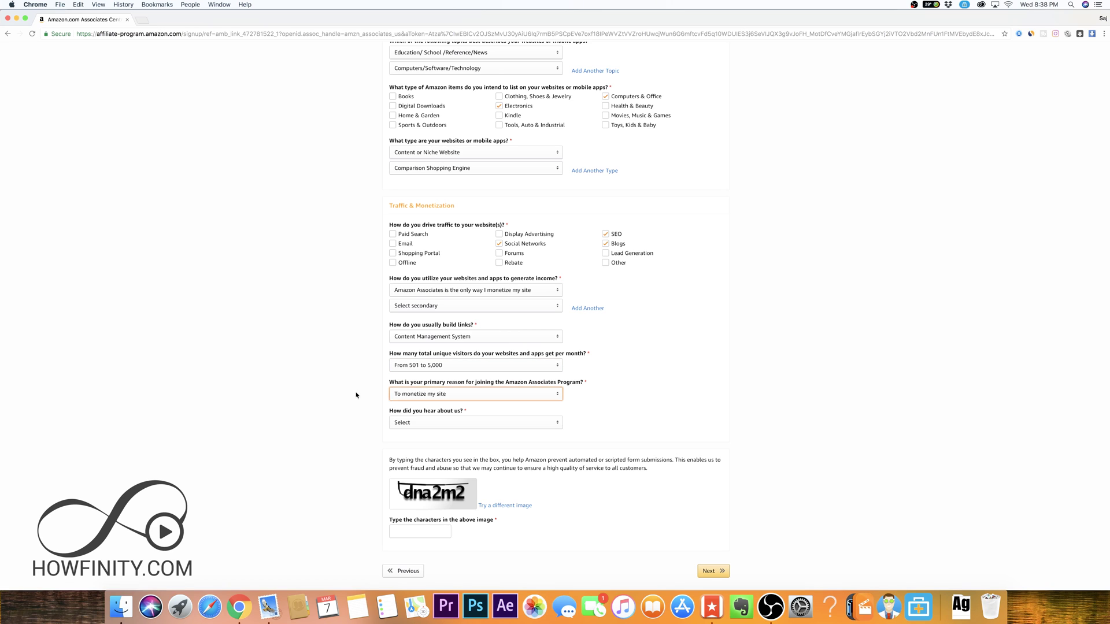
left_click(438, 424)
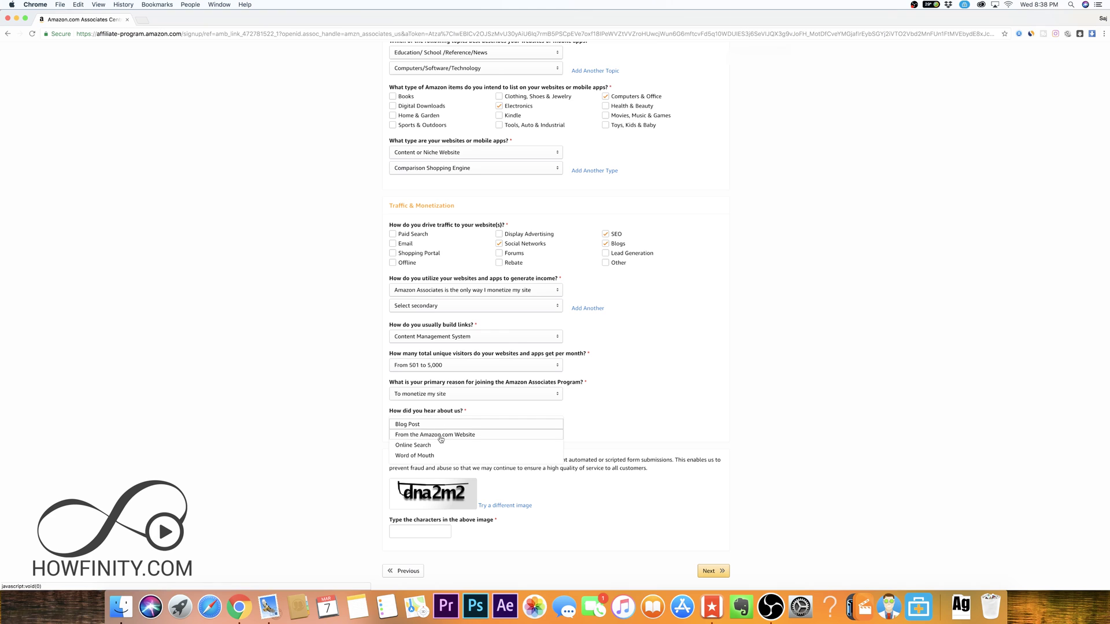
left_click(415, 456)
left_click(422, 531)
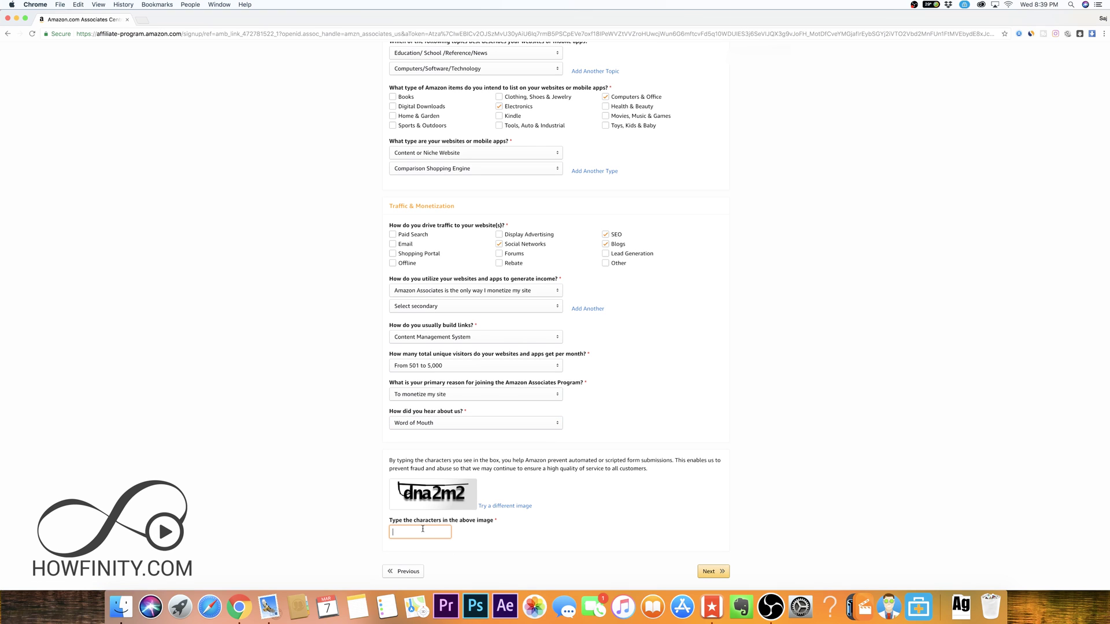
type("dna")
type("2m2")
left_click(726, 574)
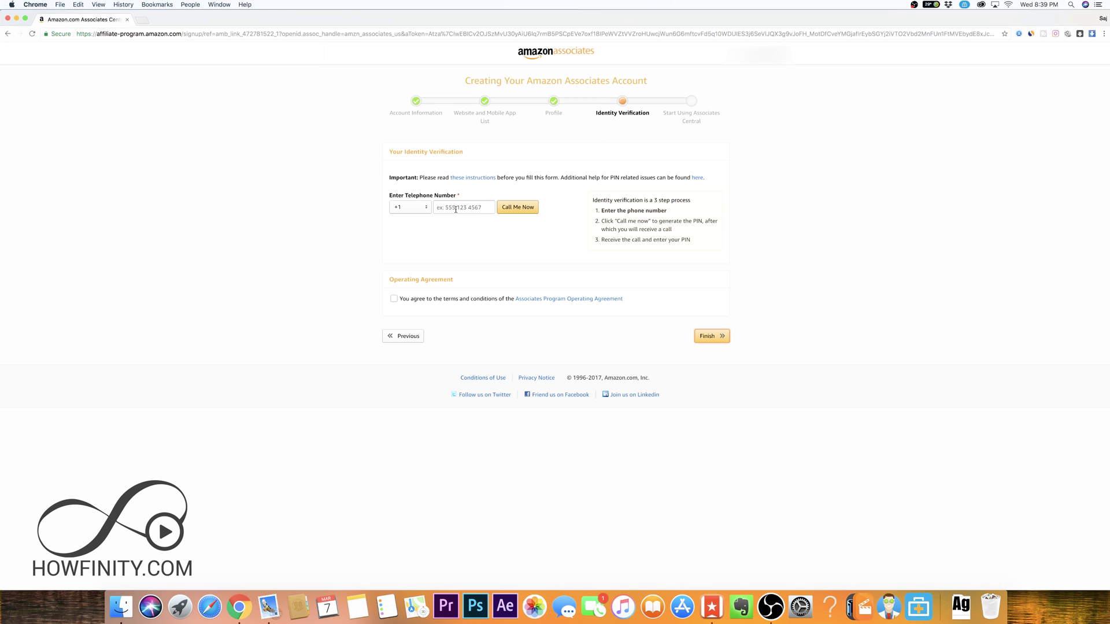
- Enter the telephone number for verification and submit the finished application
left_click(455, 210)
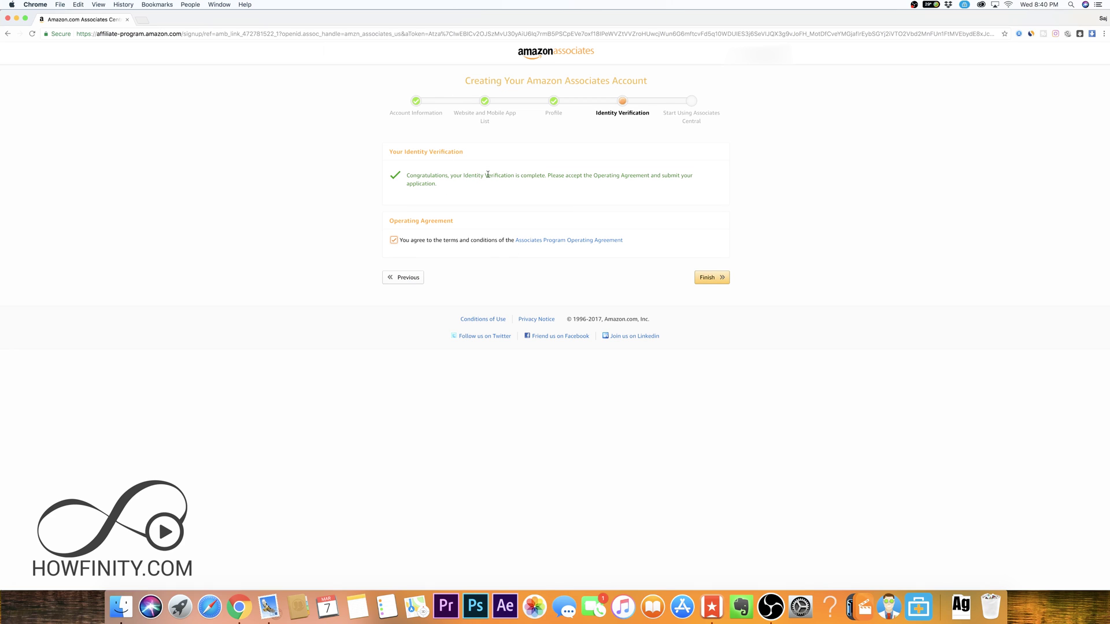
left_click(707, 278)
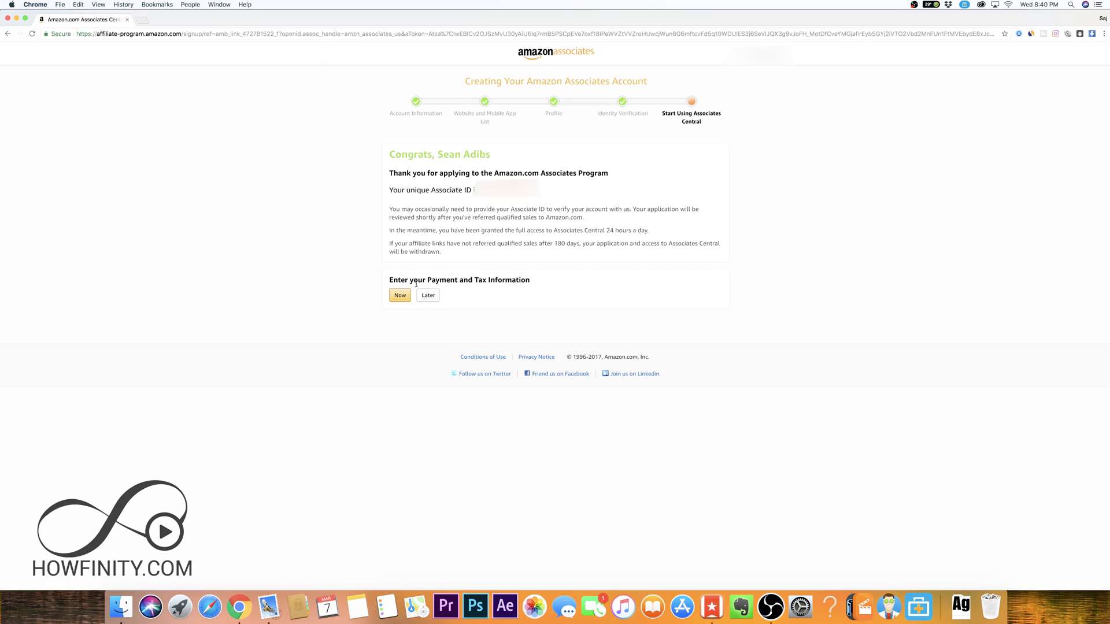
- Choose Later for payment and tax information to open the Associates Central dashboard
left_click(399, 296)
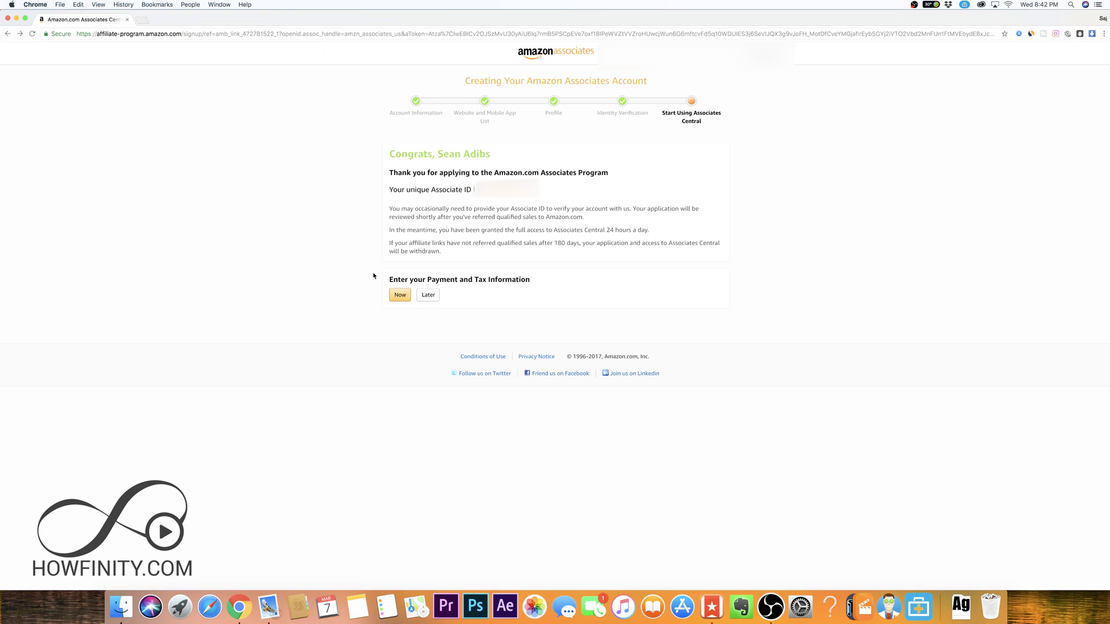
left_click(429, 299)
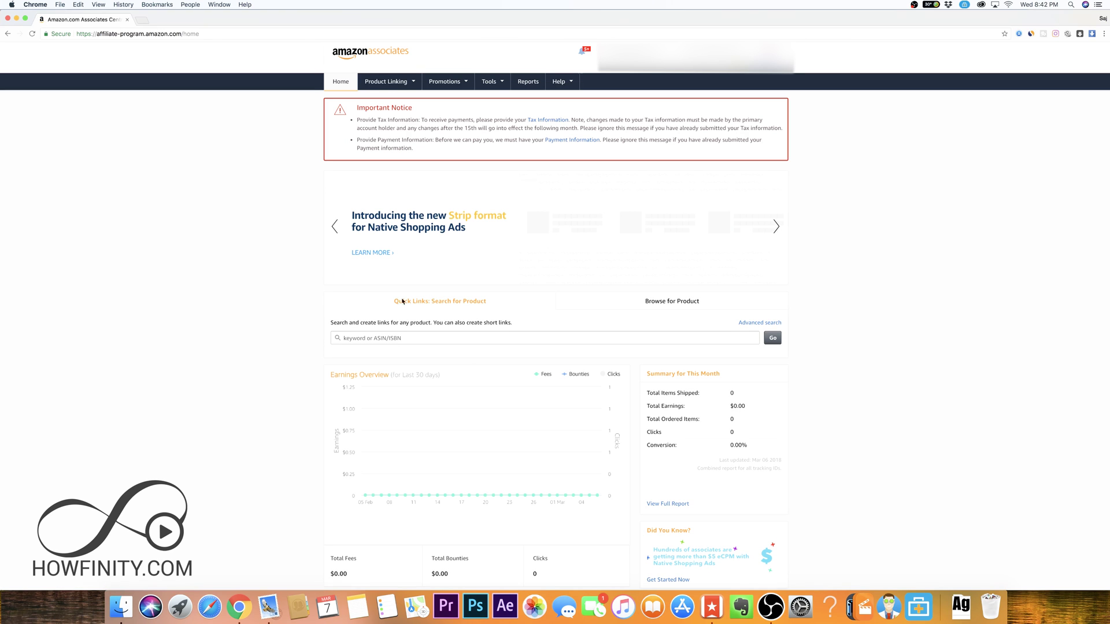
scroll(258, 306, "down", 2)
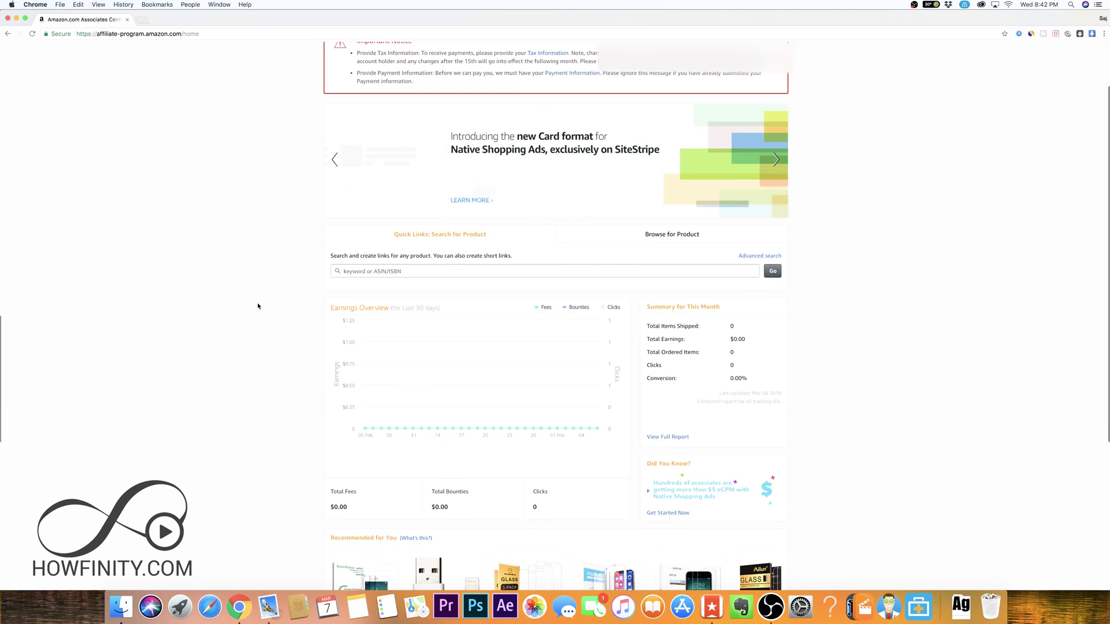
scroll(258, 307, "up", 2)
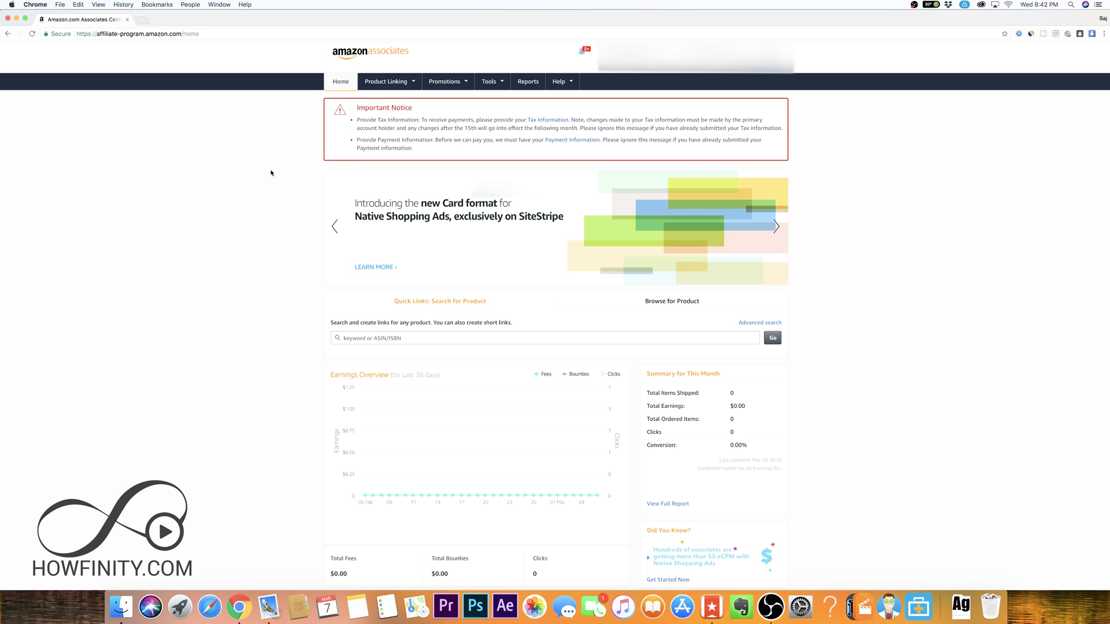
scroll(264, 173, "down", 1)
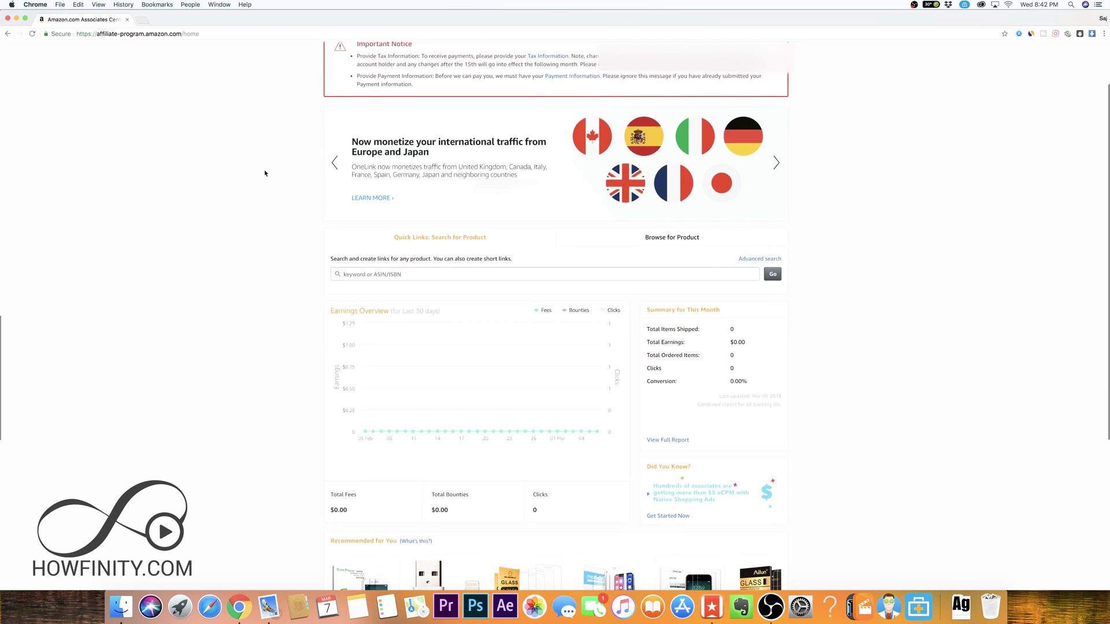
scroll(264, 172, "down", 1)
scroll(264, 172, "down", 1)
scroll(265, 172, "up", 3)
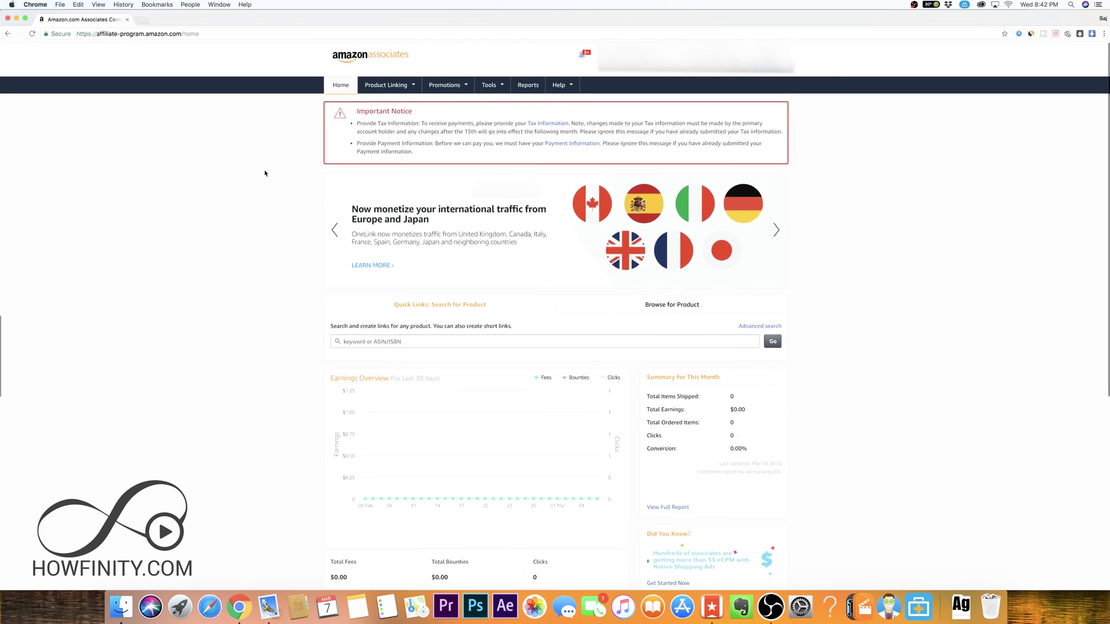
scroll(264, 173, "down", 2)
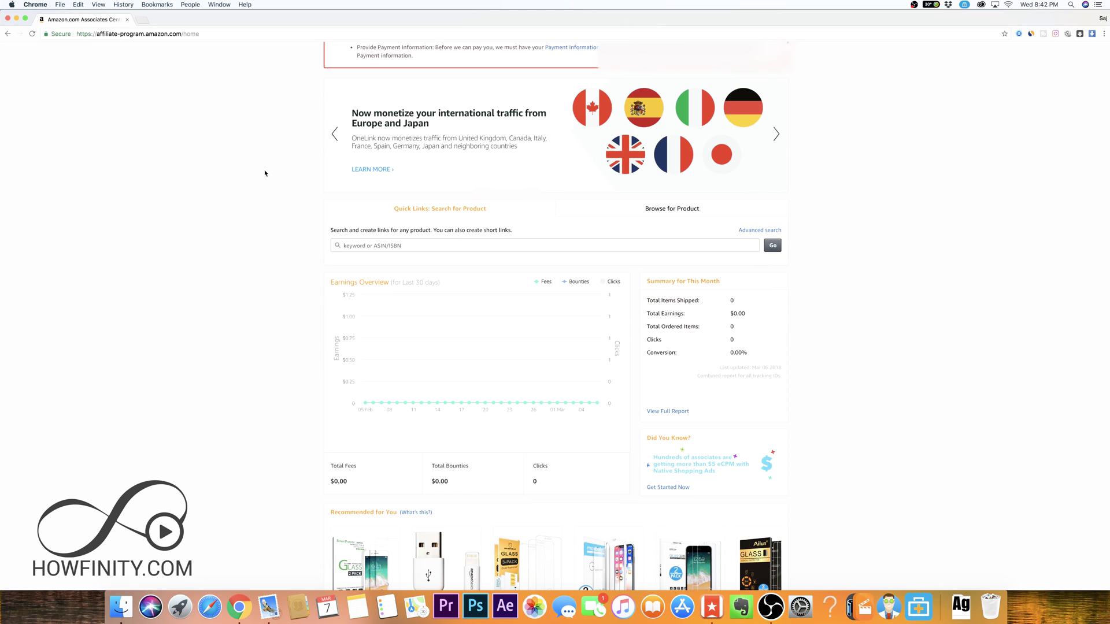
scroll(265, 172, "up", 2)
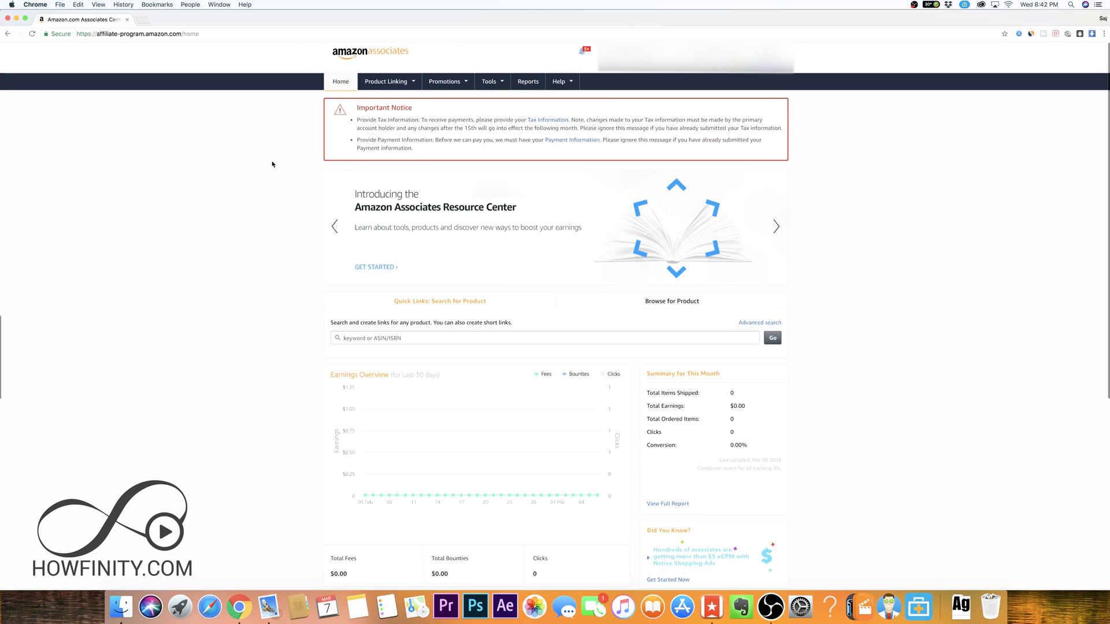
scroll(271, 164, "down", 5)
scroll(271, 163, "up", 3)
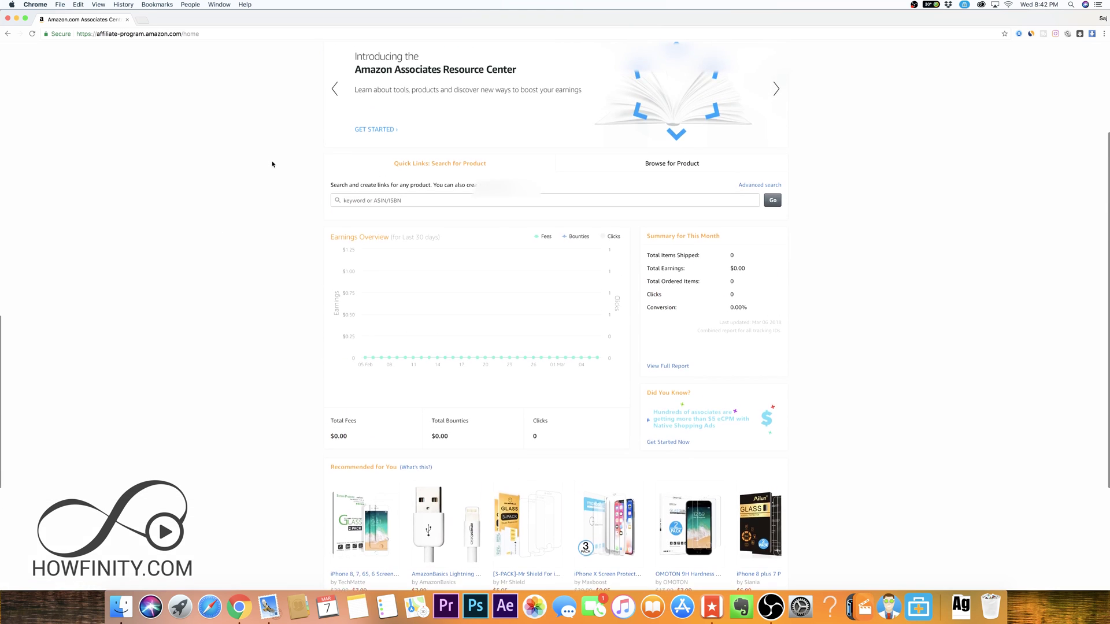
scroll(271, 164, "up", 2)
scroll(271, 164, "down", 3)
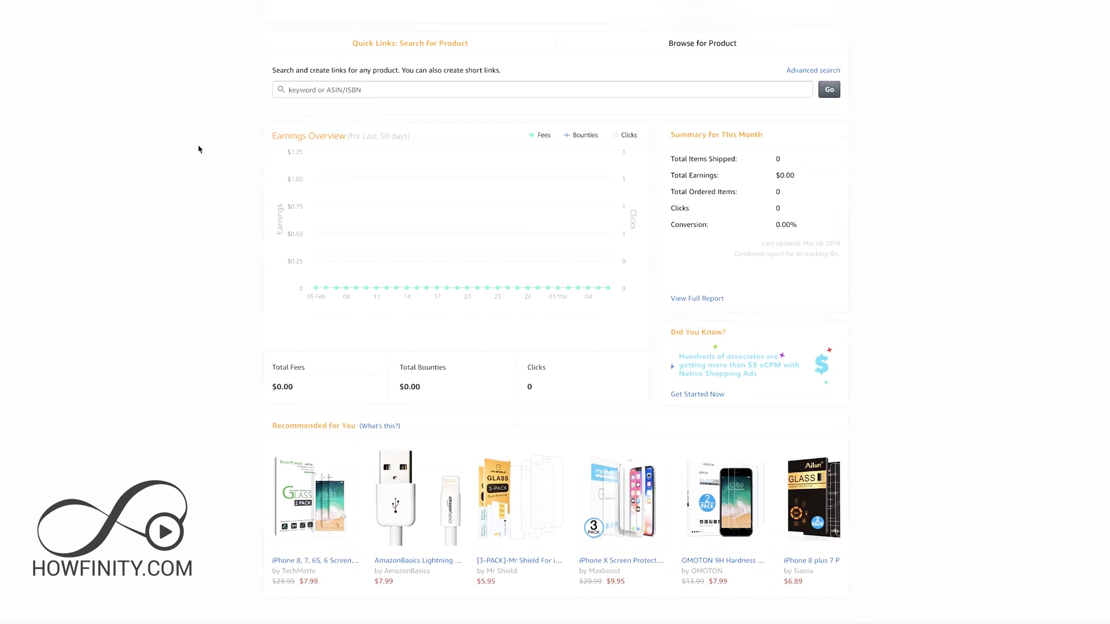
scroll(199, 149, "up", 2)
- Enter 'iphone x charger' in the Quick Links product search box without submitting
left_click(330, 226)
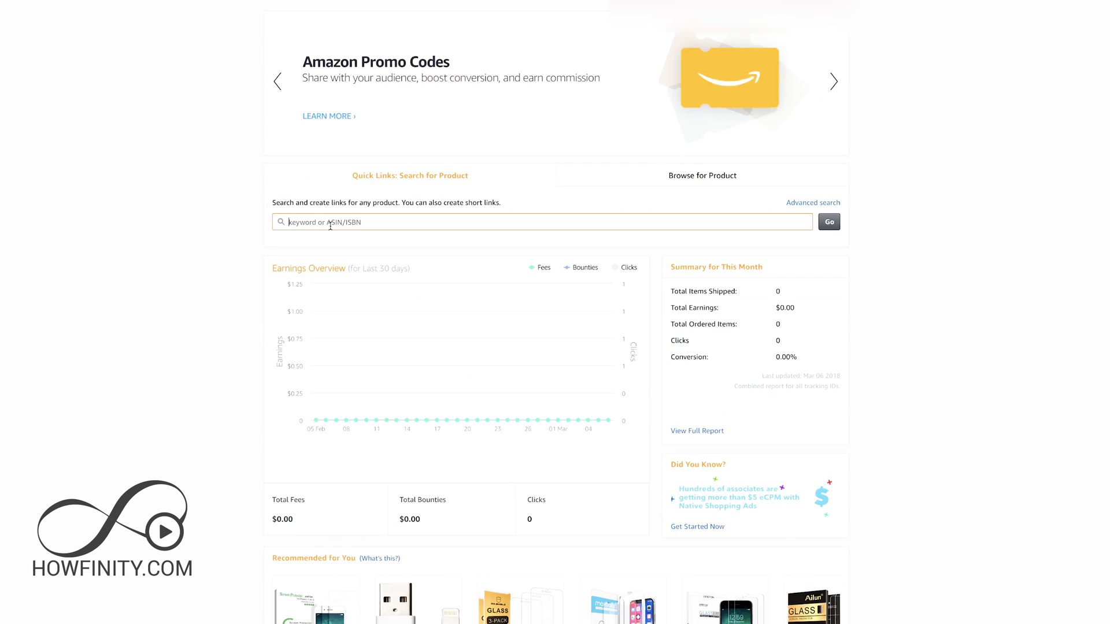
scroll(244, 216, "down", 1)
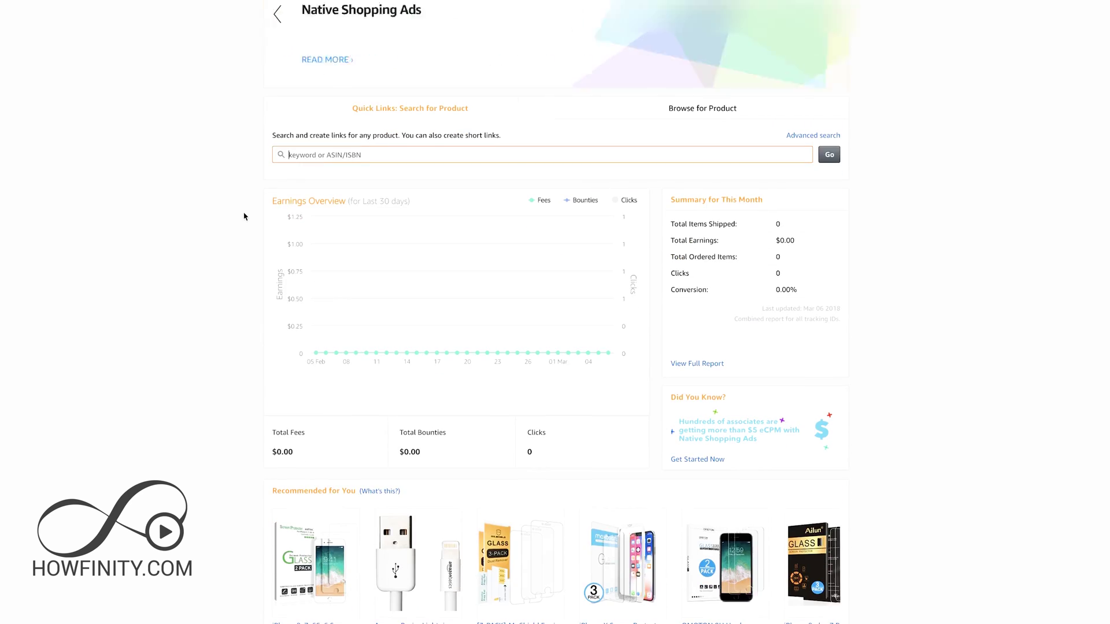
type("iphone x charger")
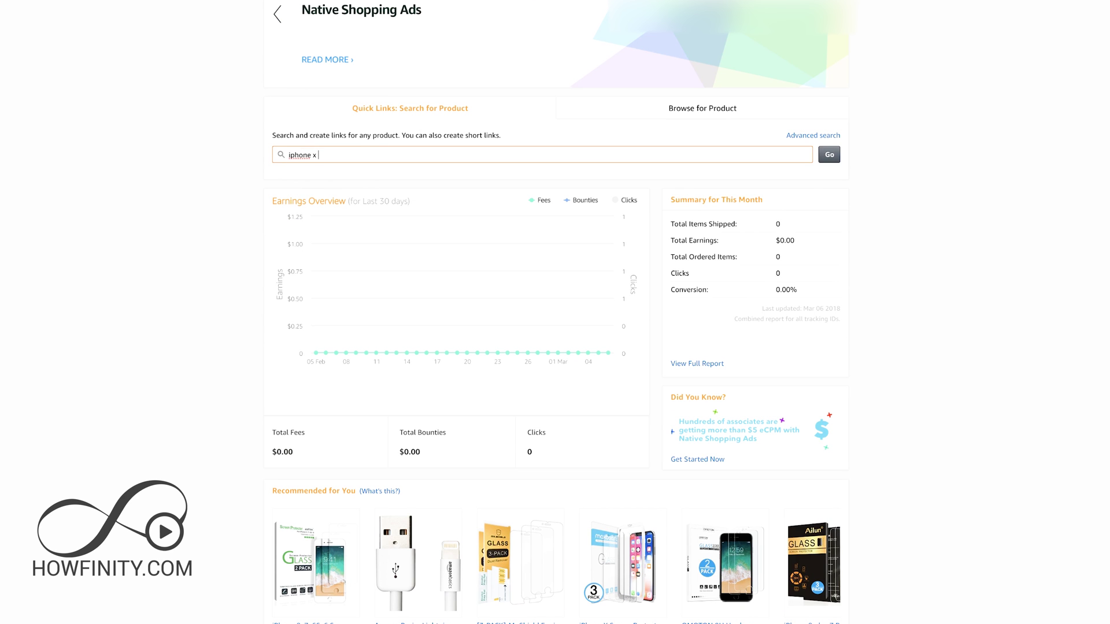
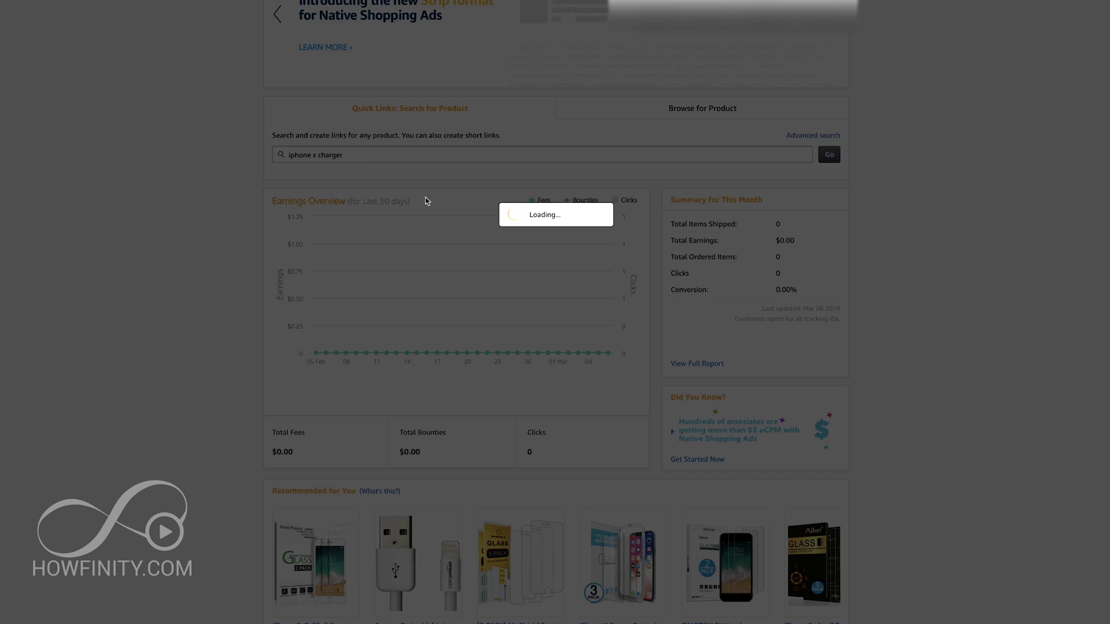
scroll(321, 162, "down", 2)
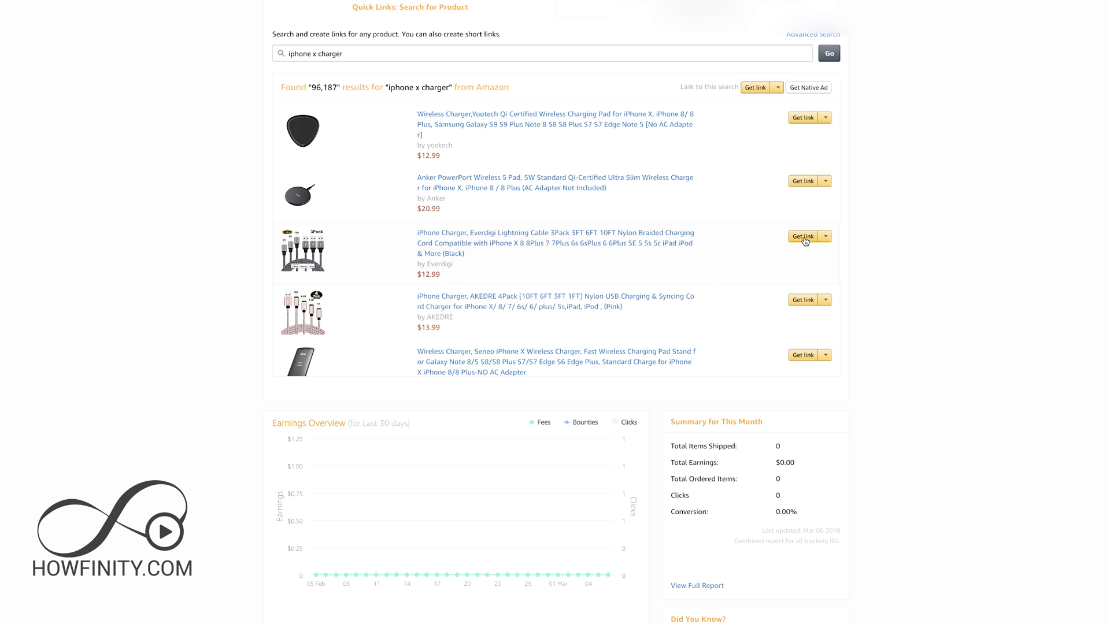
- Open the affiliate link for the Everdigi charger from the 'iphone x charger' results
left_click(824, 239)
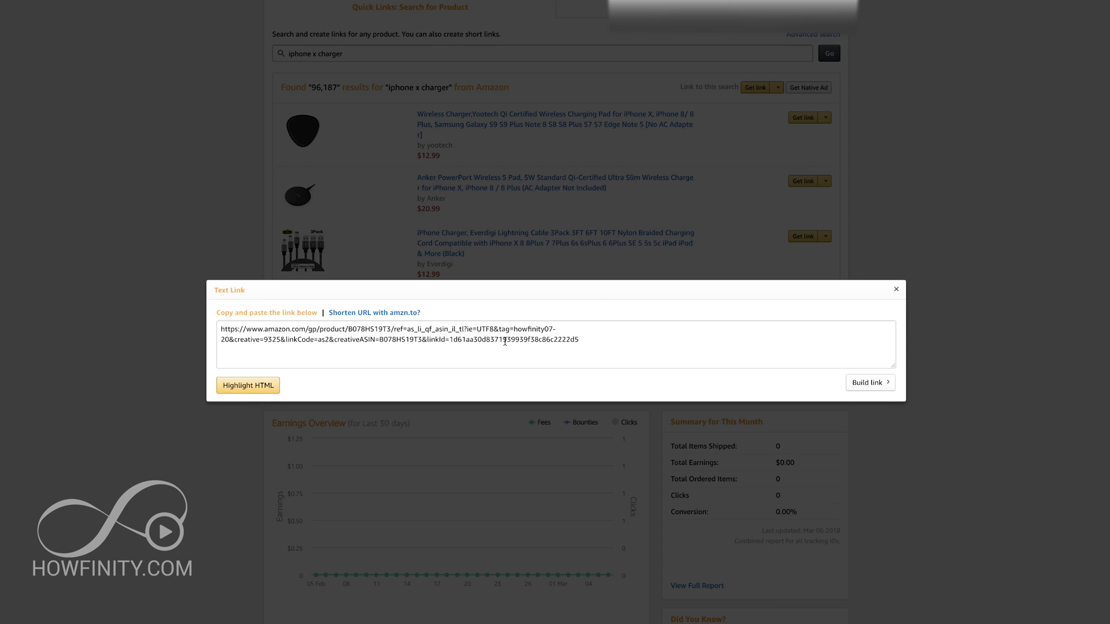
- Shorten the Everdigi affiliate URL to an amzn.to link and select it
left_click(601, 336)
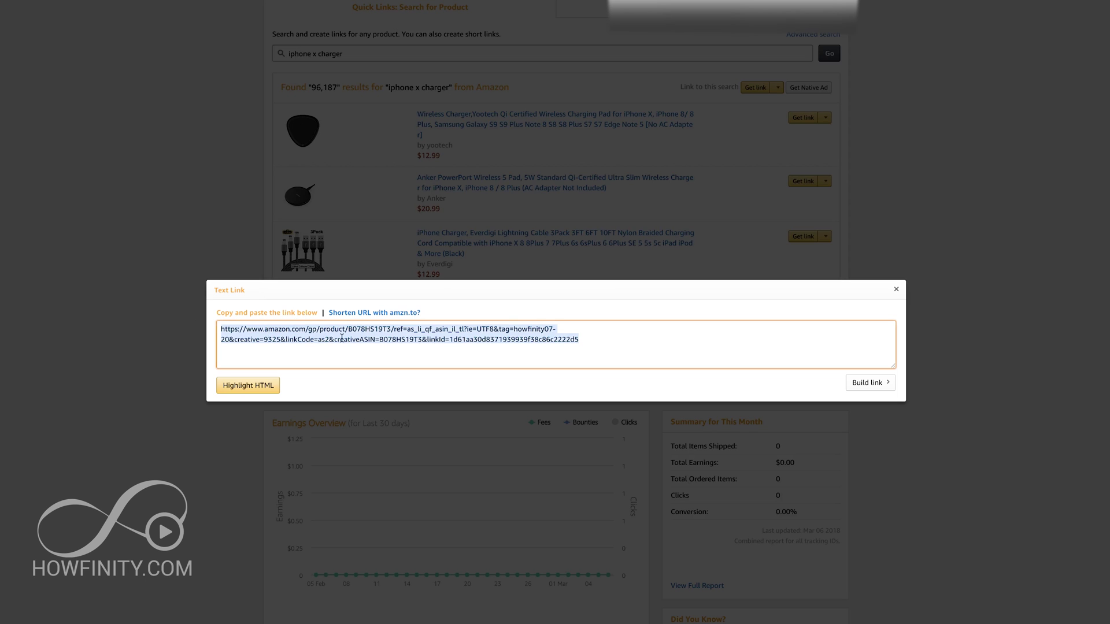
left_click(380, 314)
left_click(319, 337)
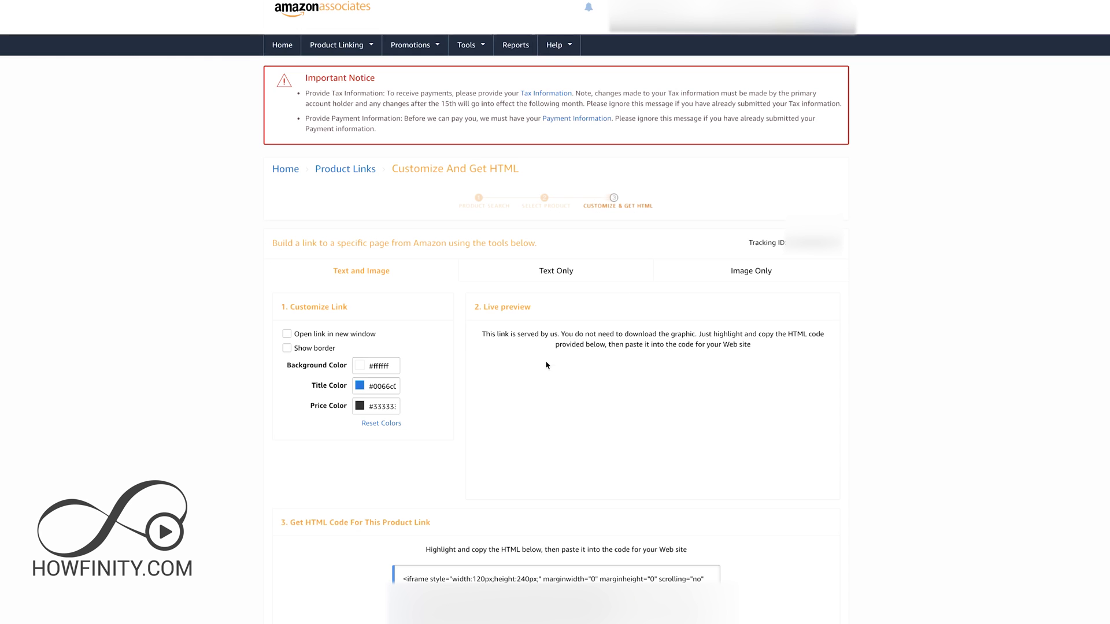
scroll(203, 321, "down", 1)
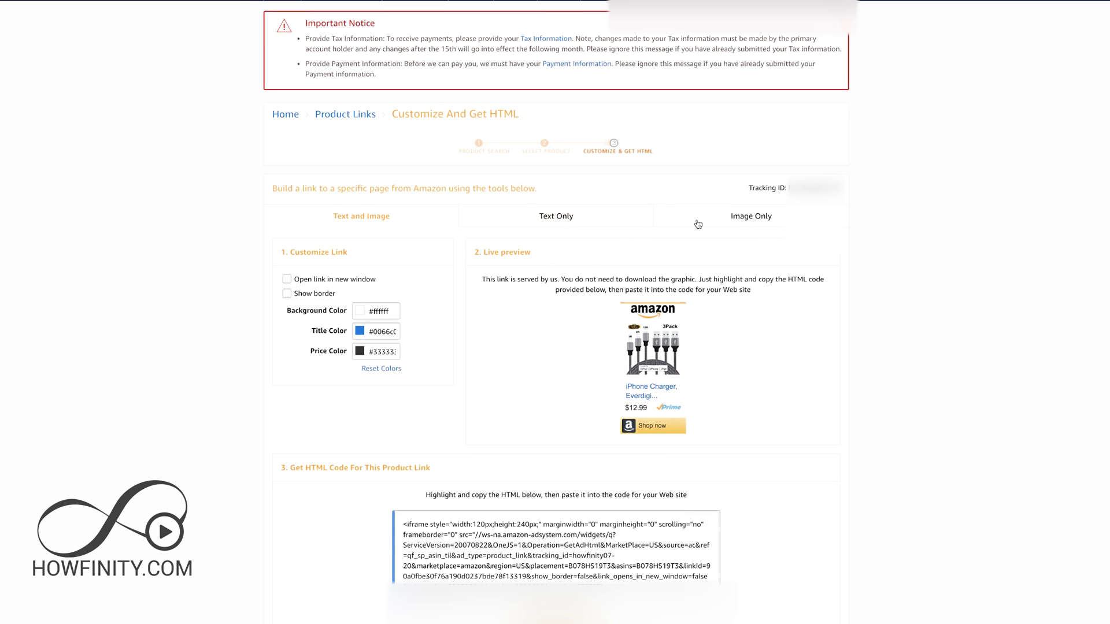
- Switch the Everdigi link to Image Only and select its HTML code
left_click(753, 224)
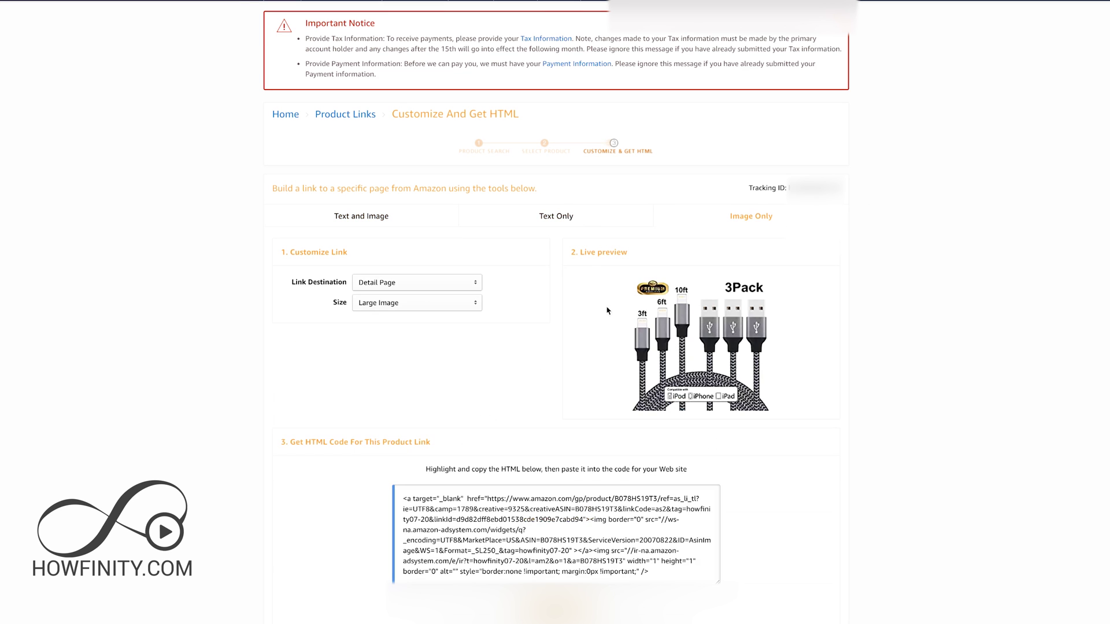
left_click(555, 221)
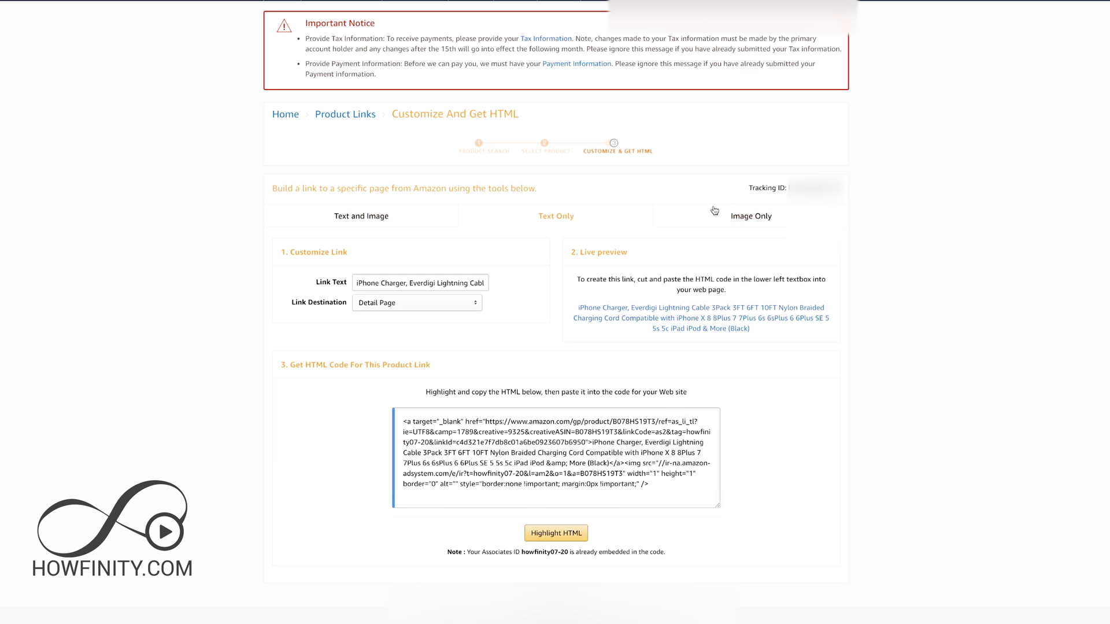
left_click(740, 214)
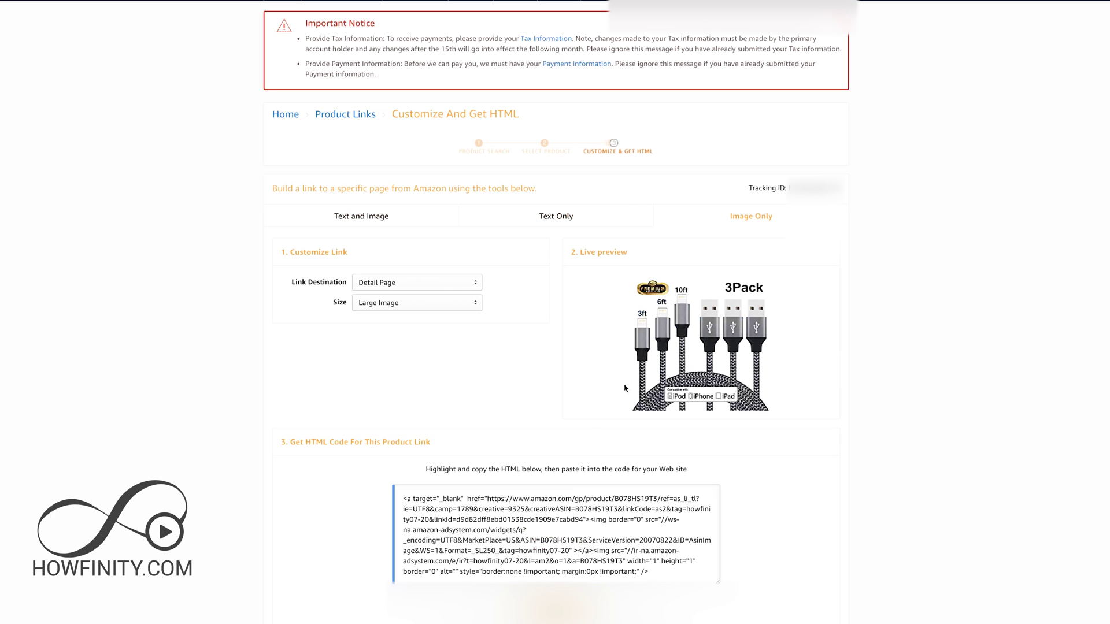
left_click(555, 564)
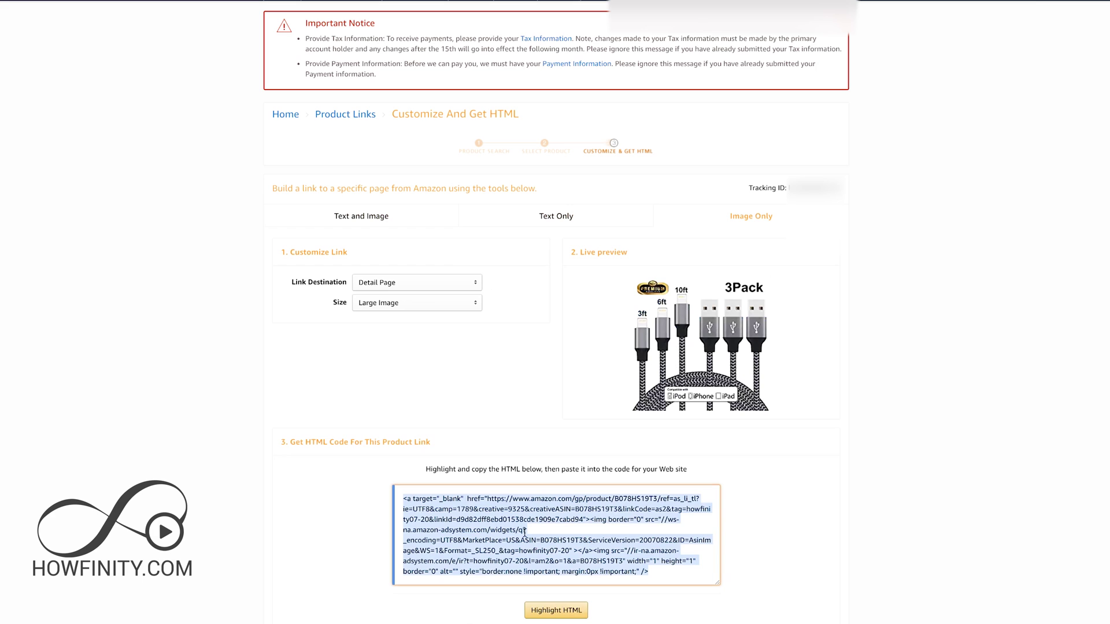